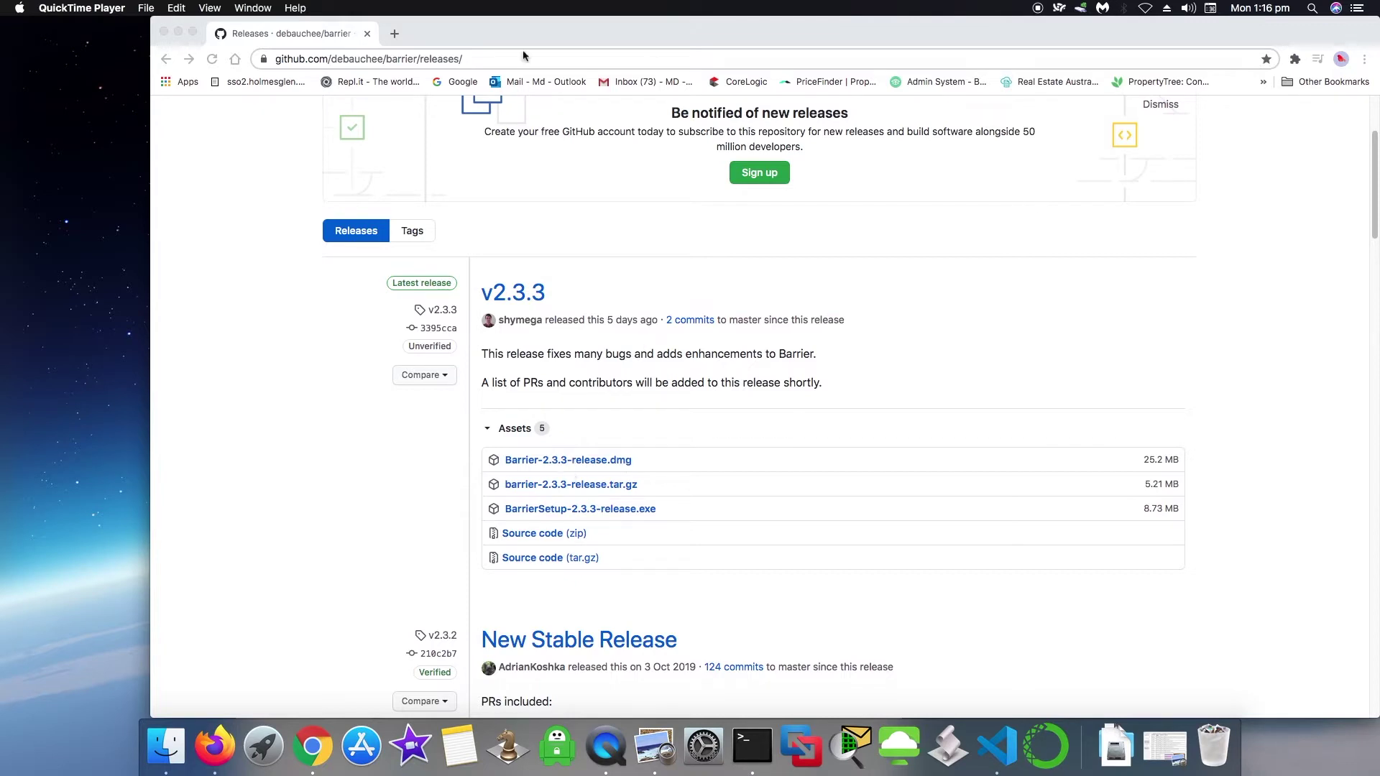
Download the barrier-2.3.3-release.tar.gz and BarrierSetup-2.3.3-release.exe assets of the v2.3.3 release.
click(490, 59)
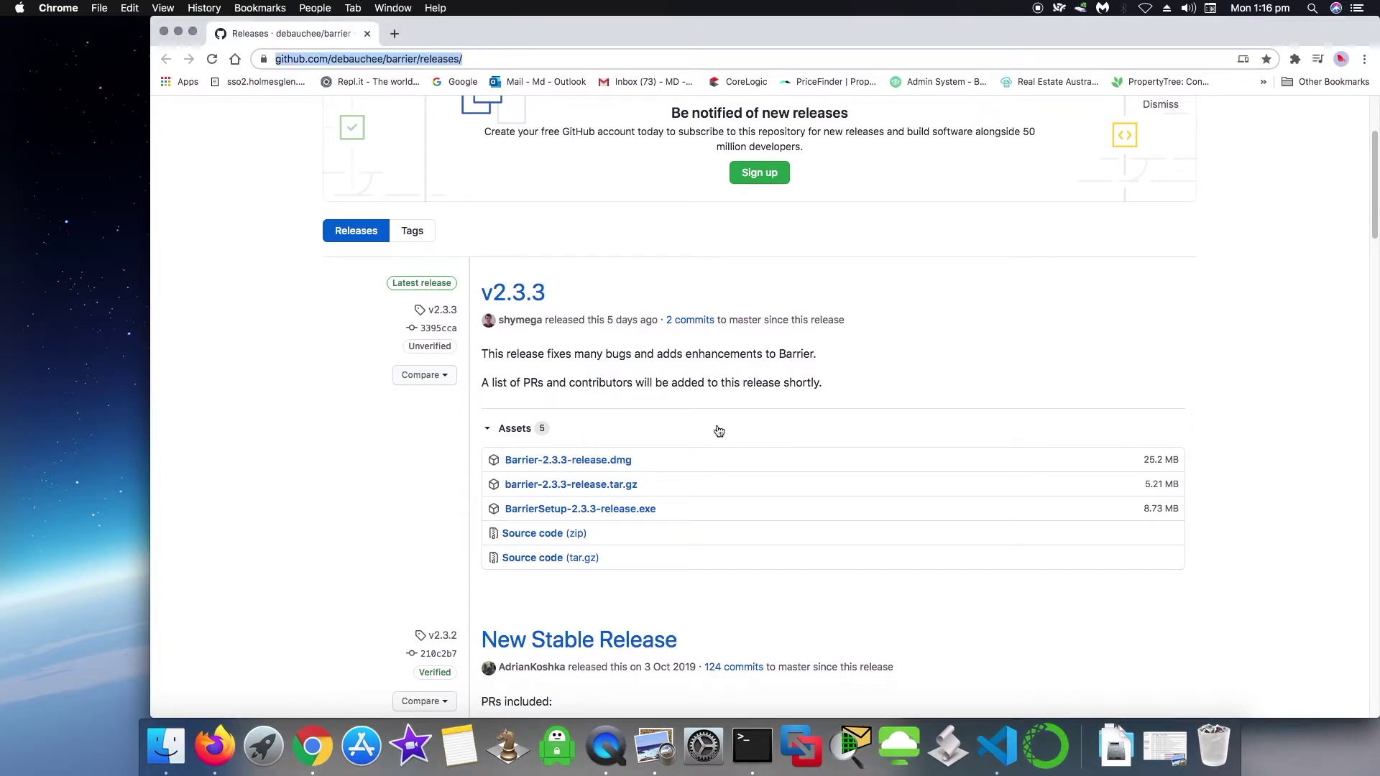
click(434, 483)
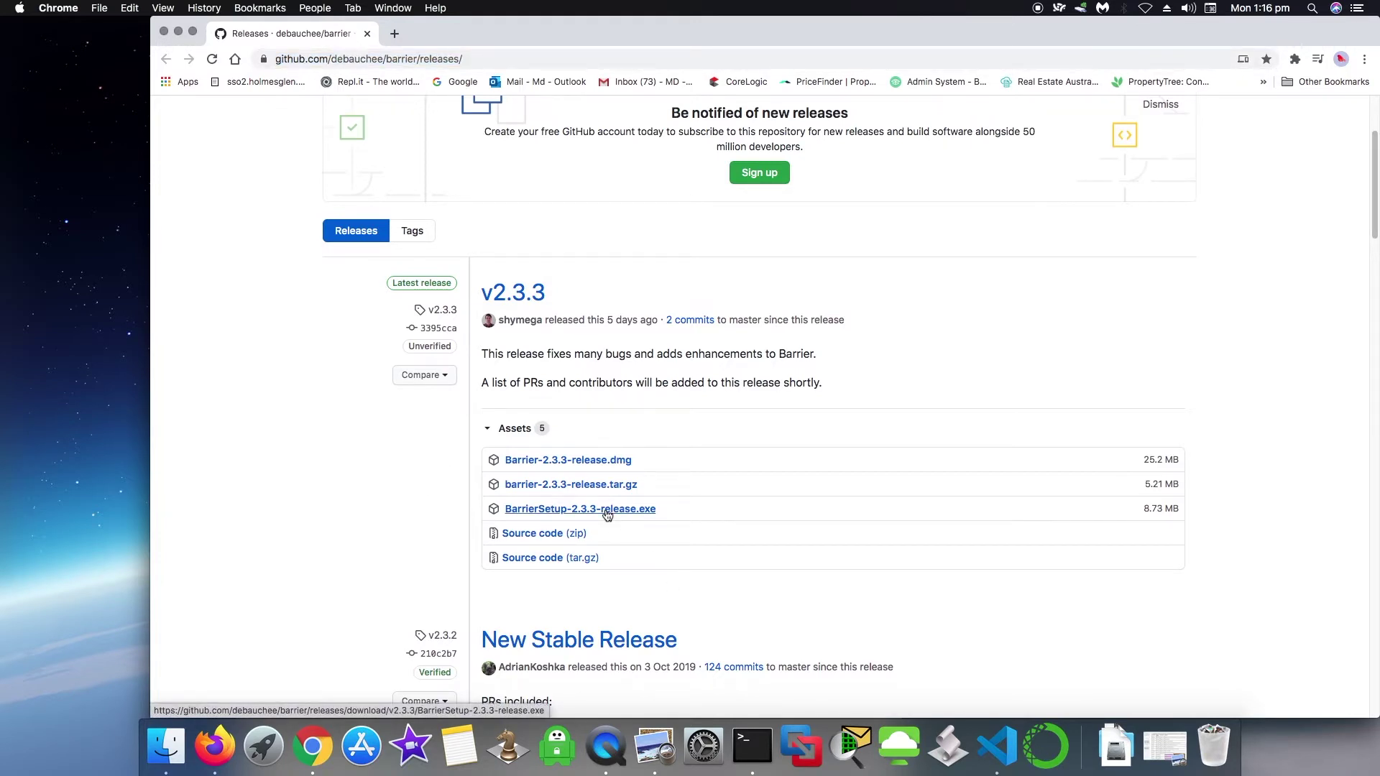
click(614, 489)
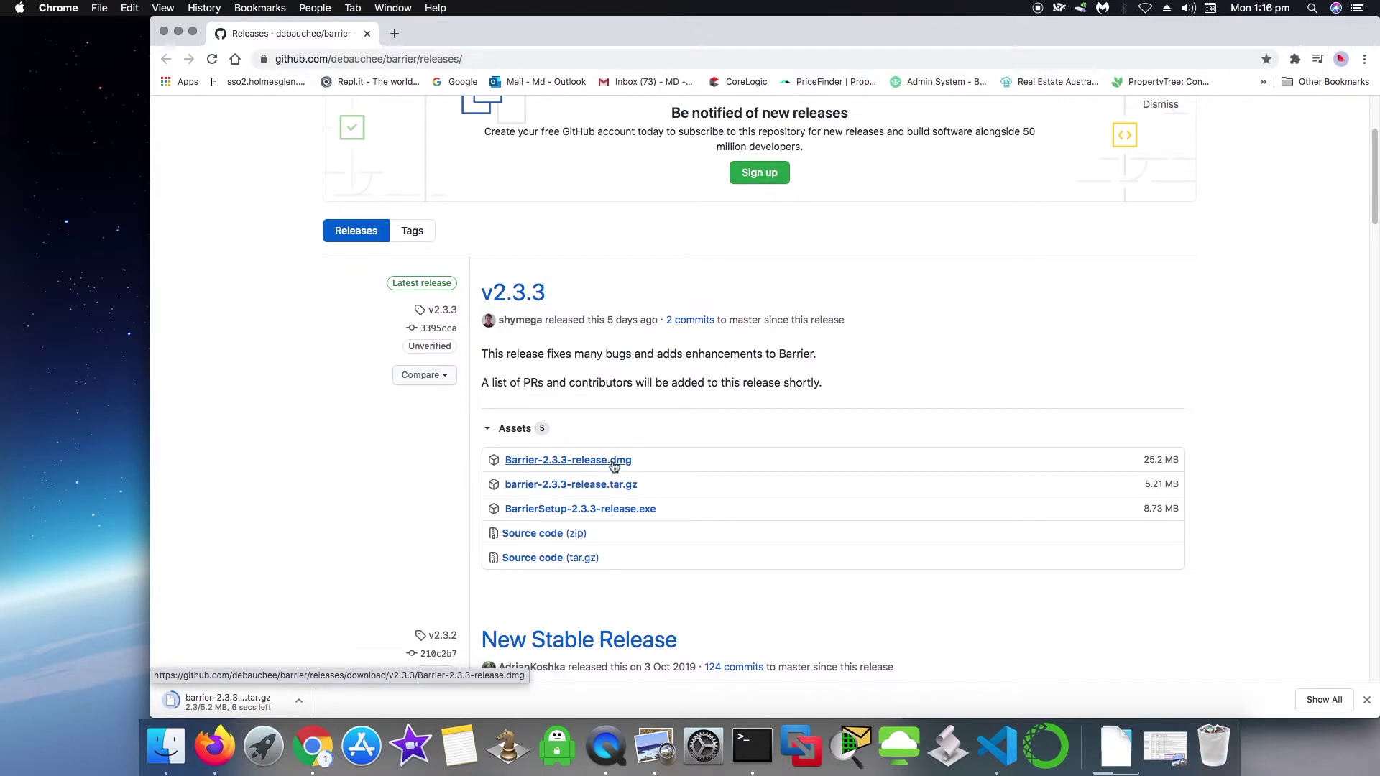
click(636, 510)
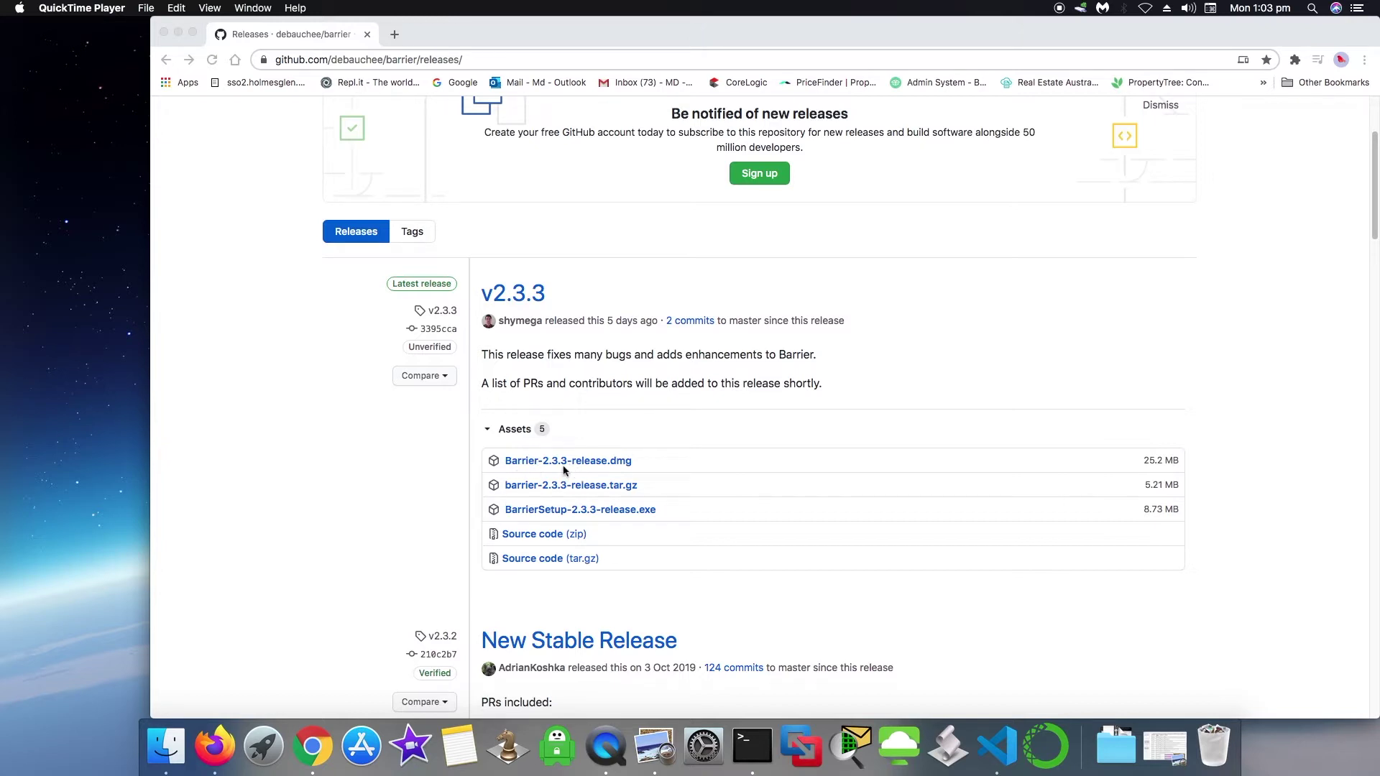
Download Barrier-2.3.3-release.dmg and try to launch the Barrier app from its disk image.
click(596, 466)
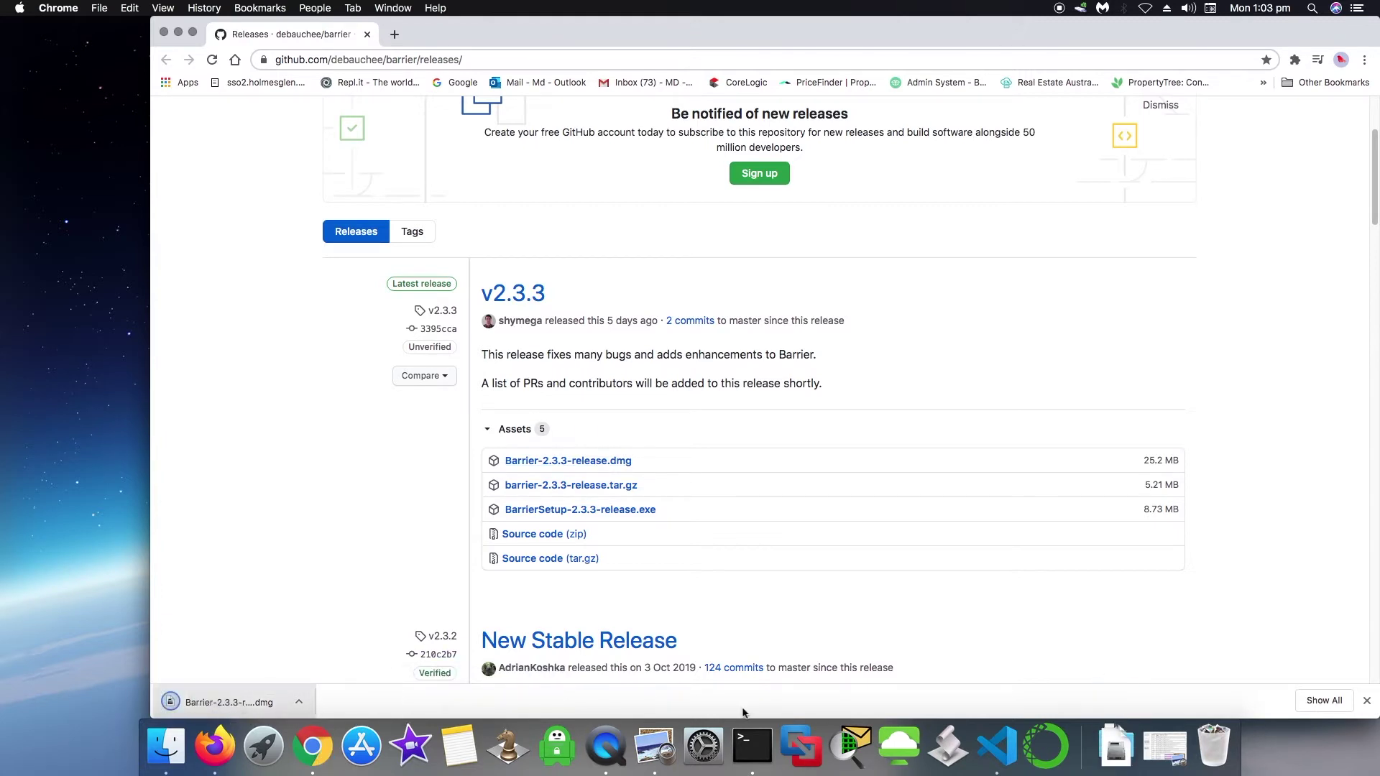
click(236, 704)
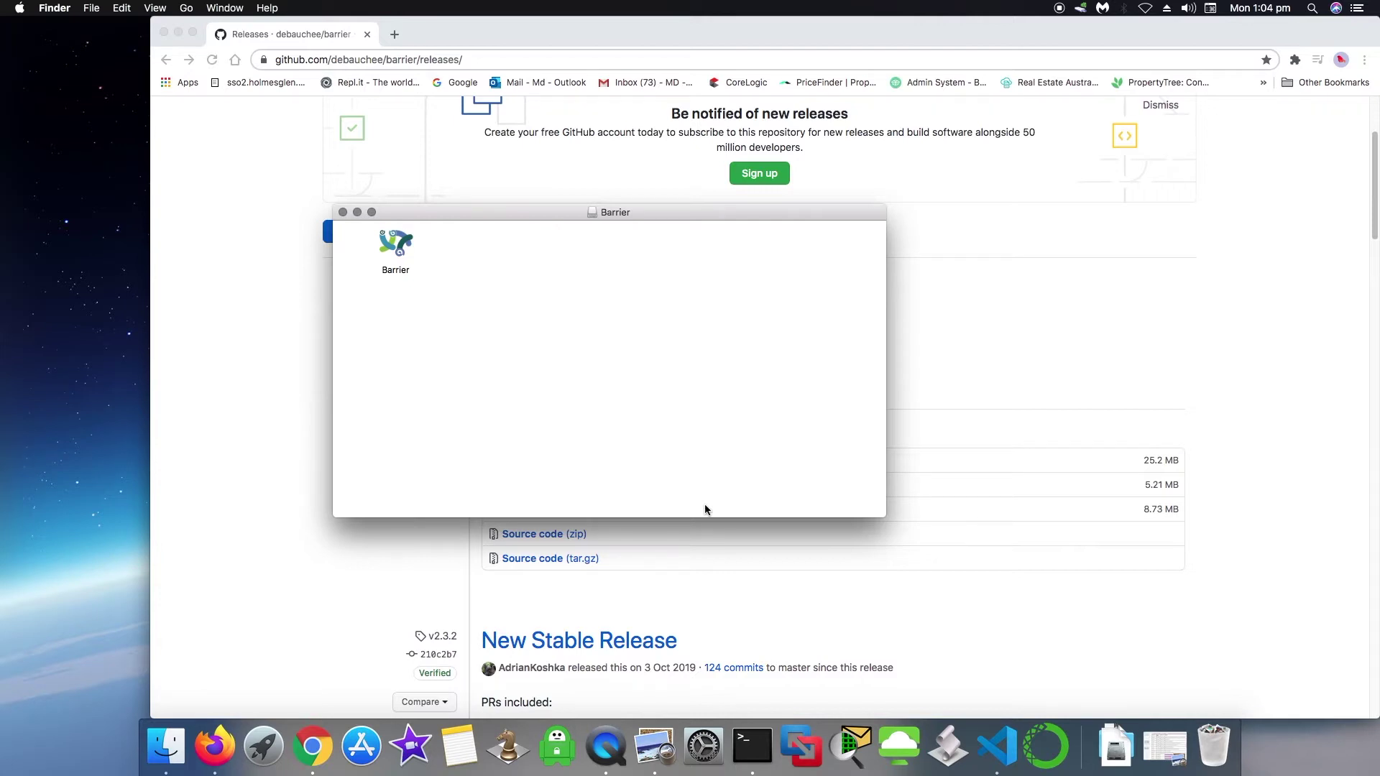
double_click(396, 246)
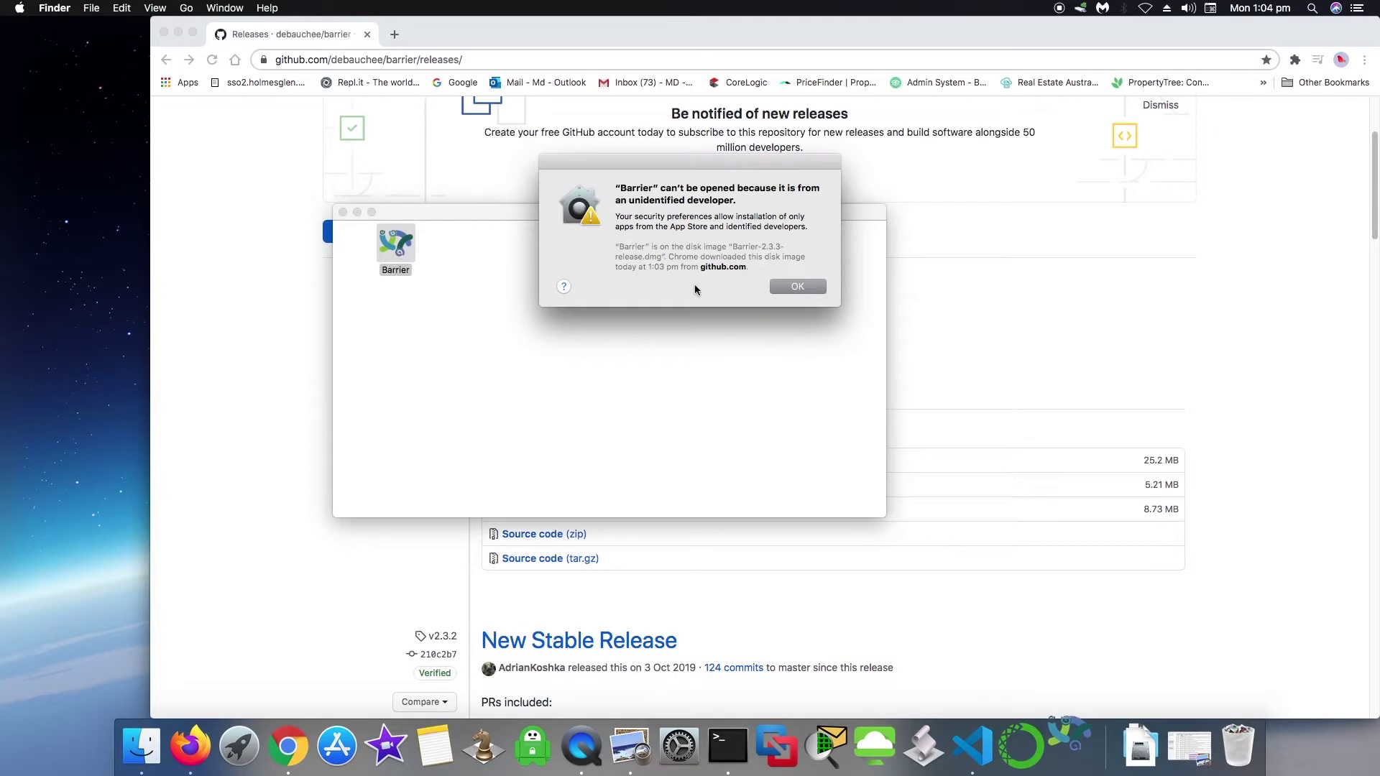
click(798, 287)
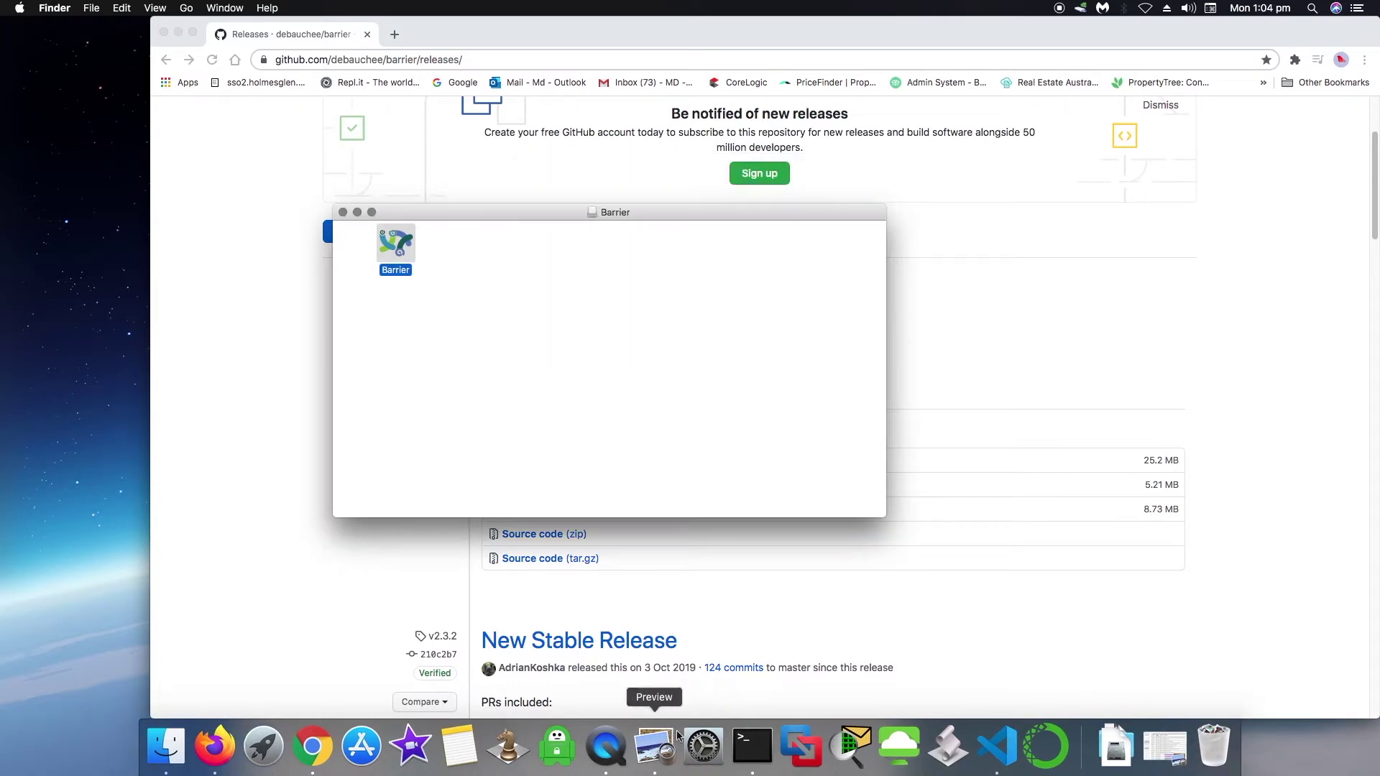
Unlock the Security & Privacy settings in System Preferences with the account password.
click(697, 747)
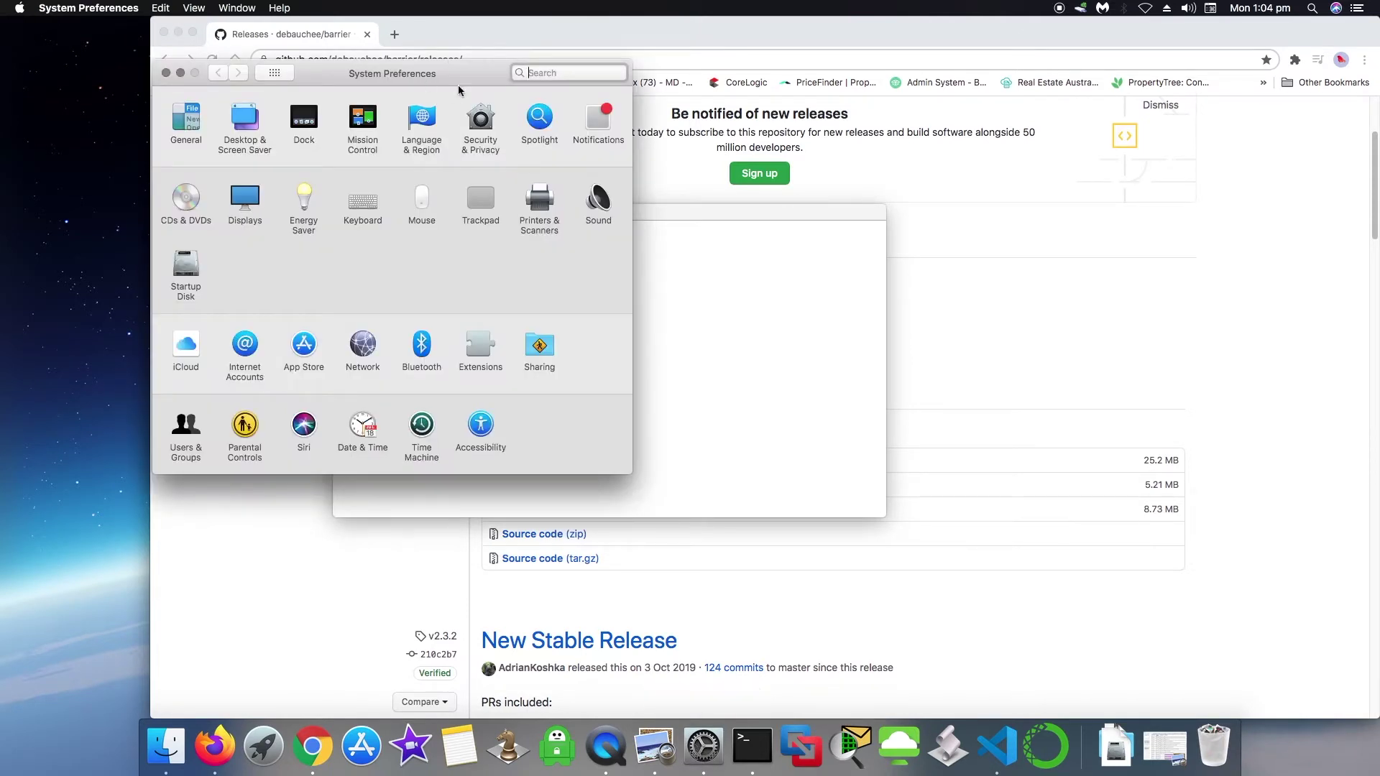
drag(474, 72, 1075, 67)
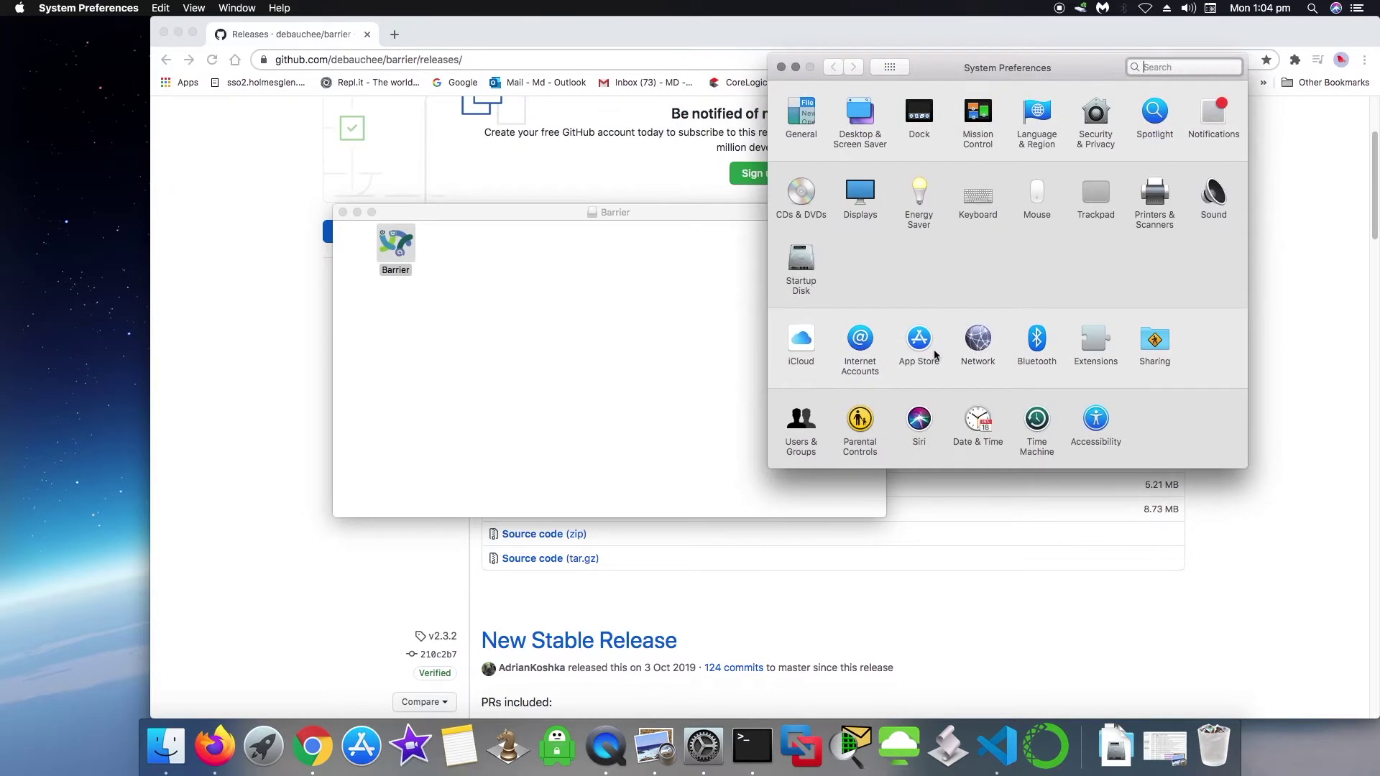
click(1101, 115)
click(1097, 119)
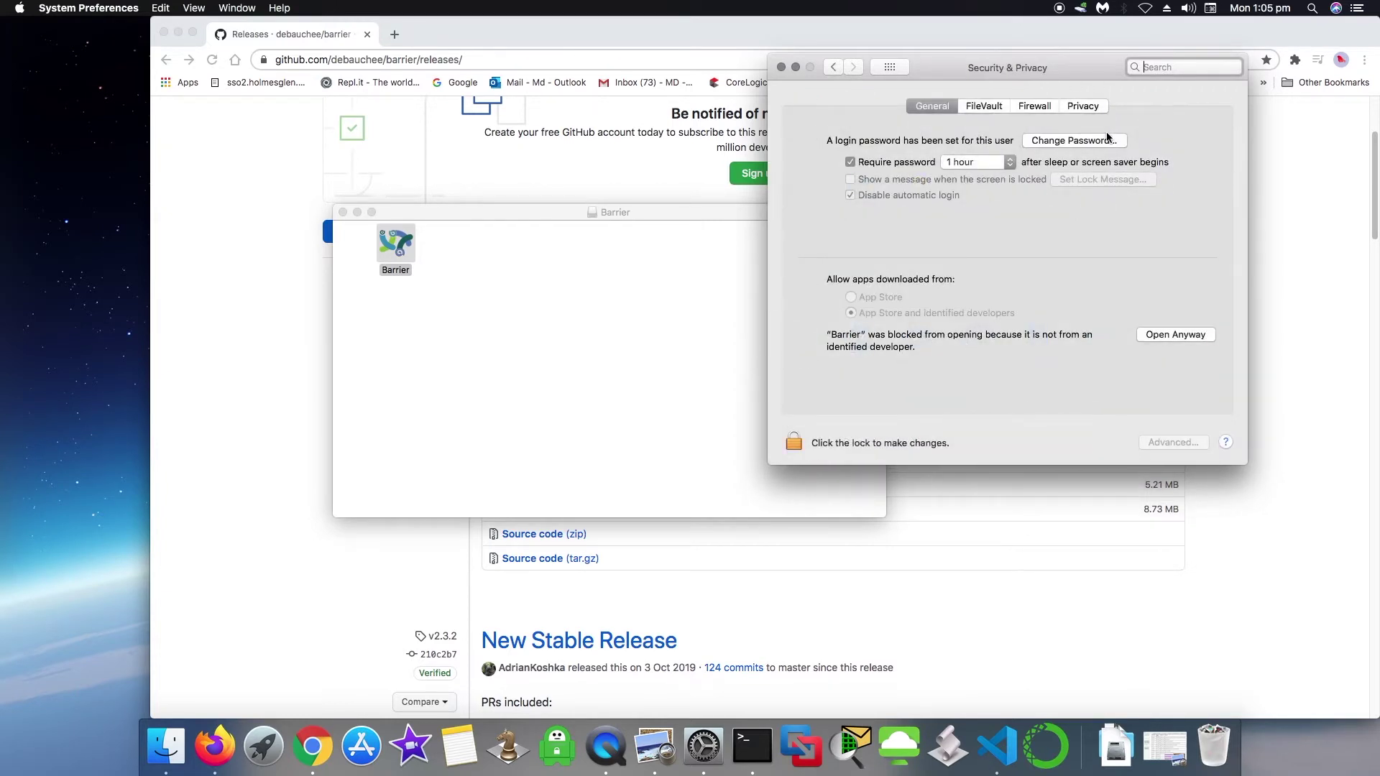
click(795, 442)
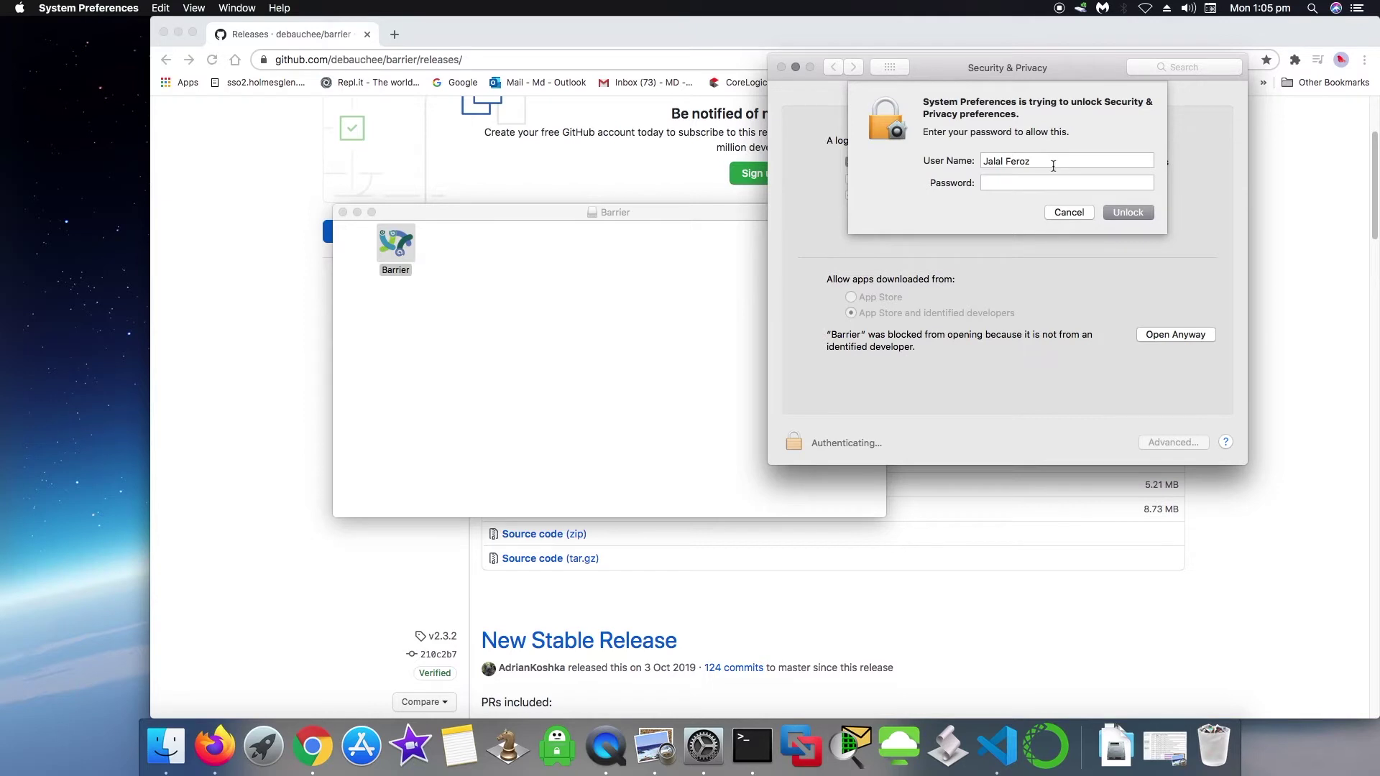
text(••••••••)
key(Return)
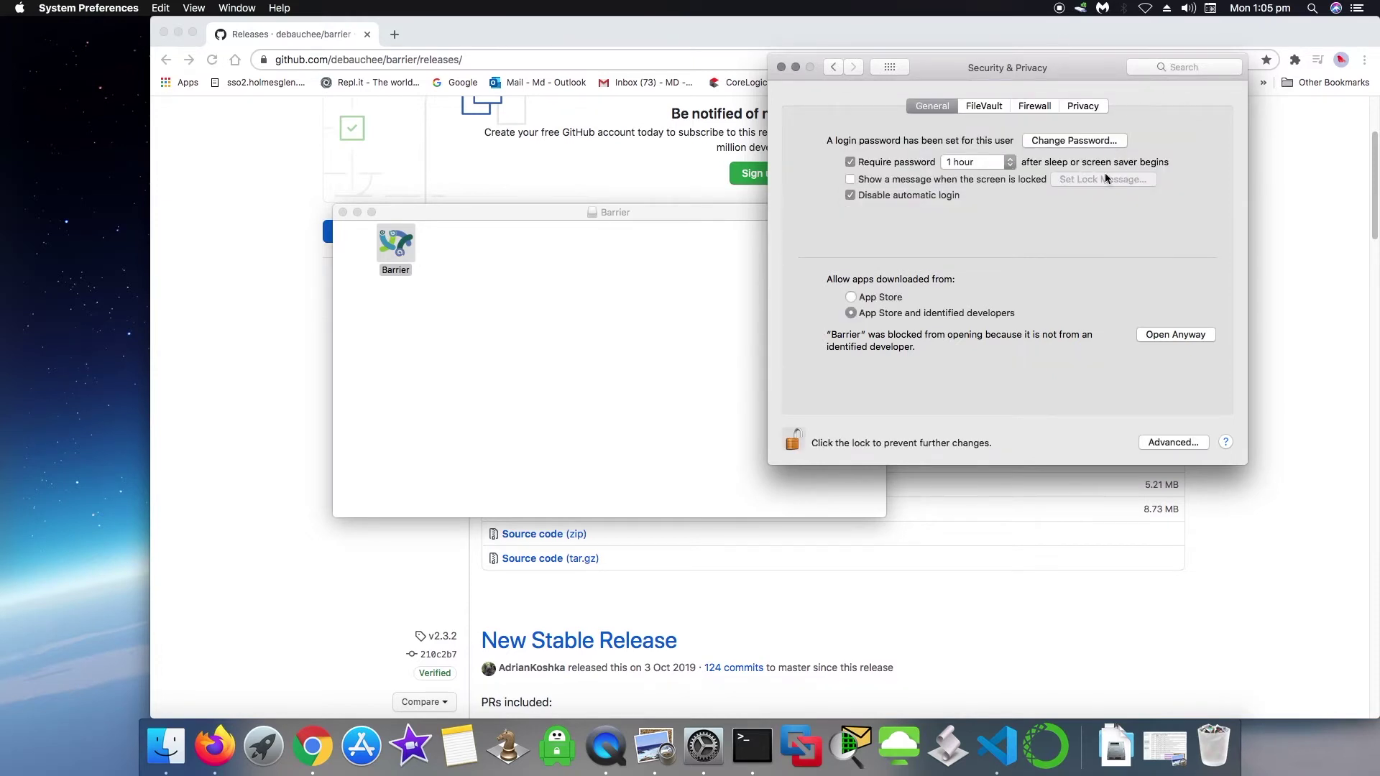
Open the blocked Barrier app anyway and grant it Accessibility permission to control the computer.
click(1189, 336)
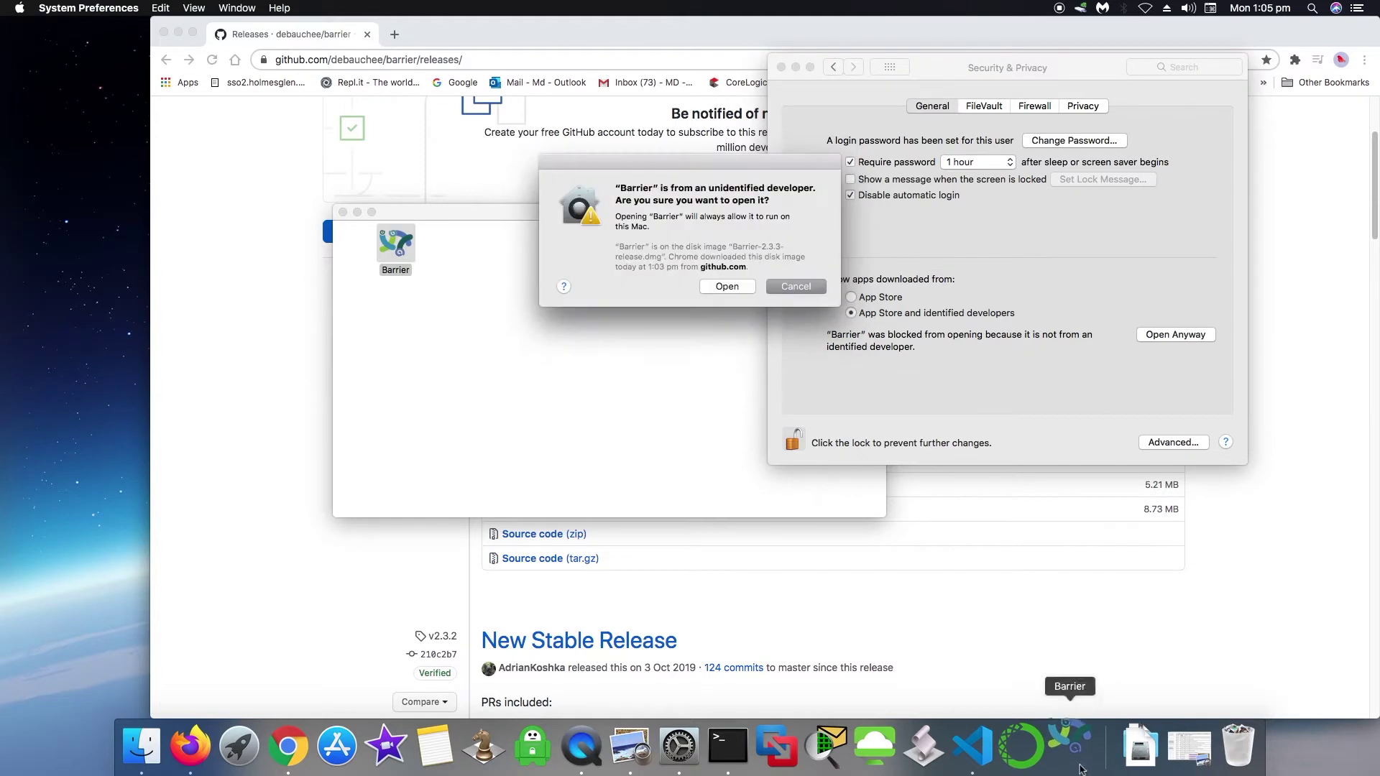
click(727, 286)
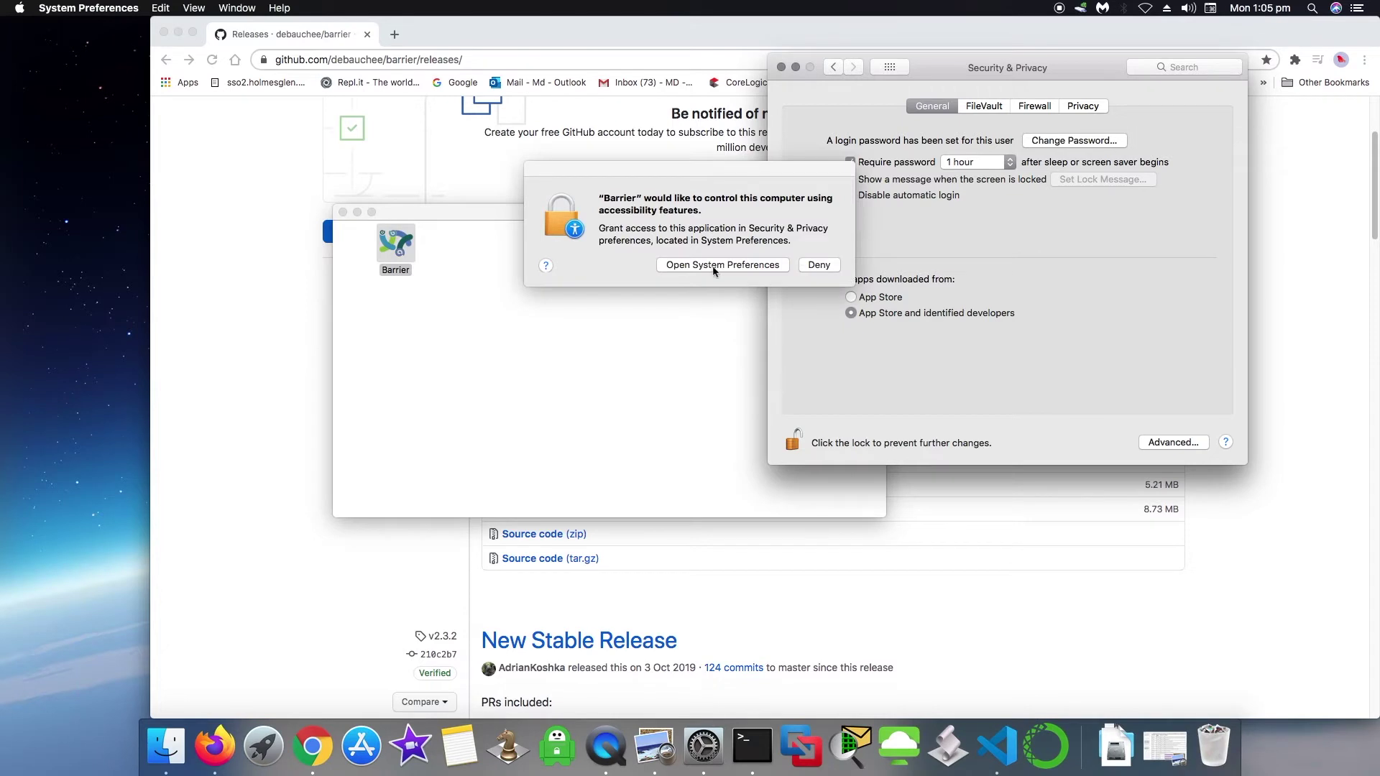
click(713, 266)
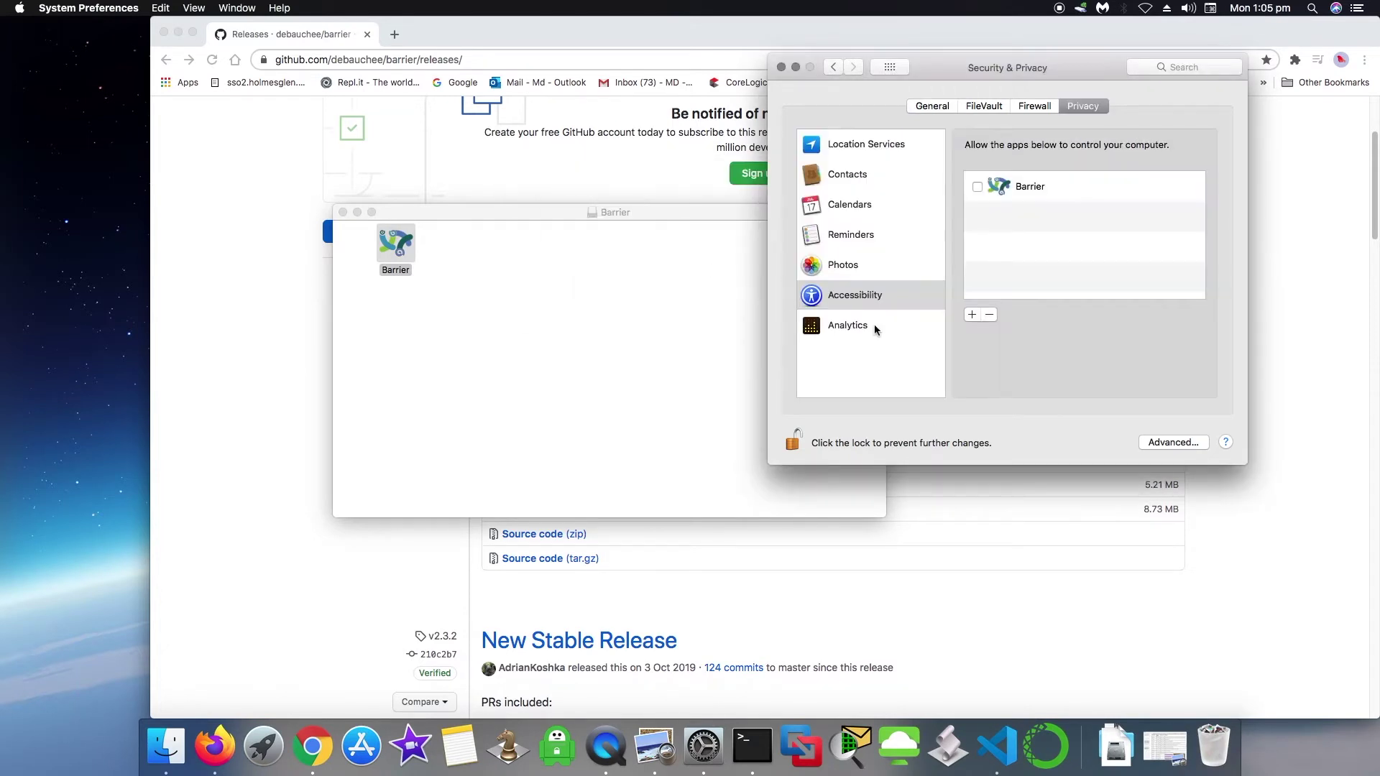
click(977, 188)
click(1023, 186)
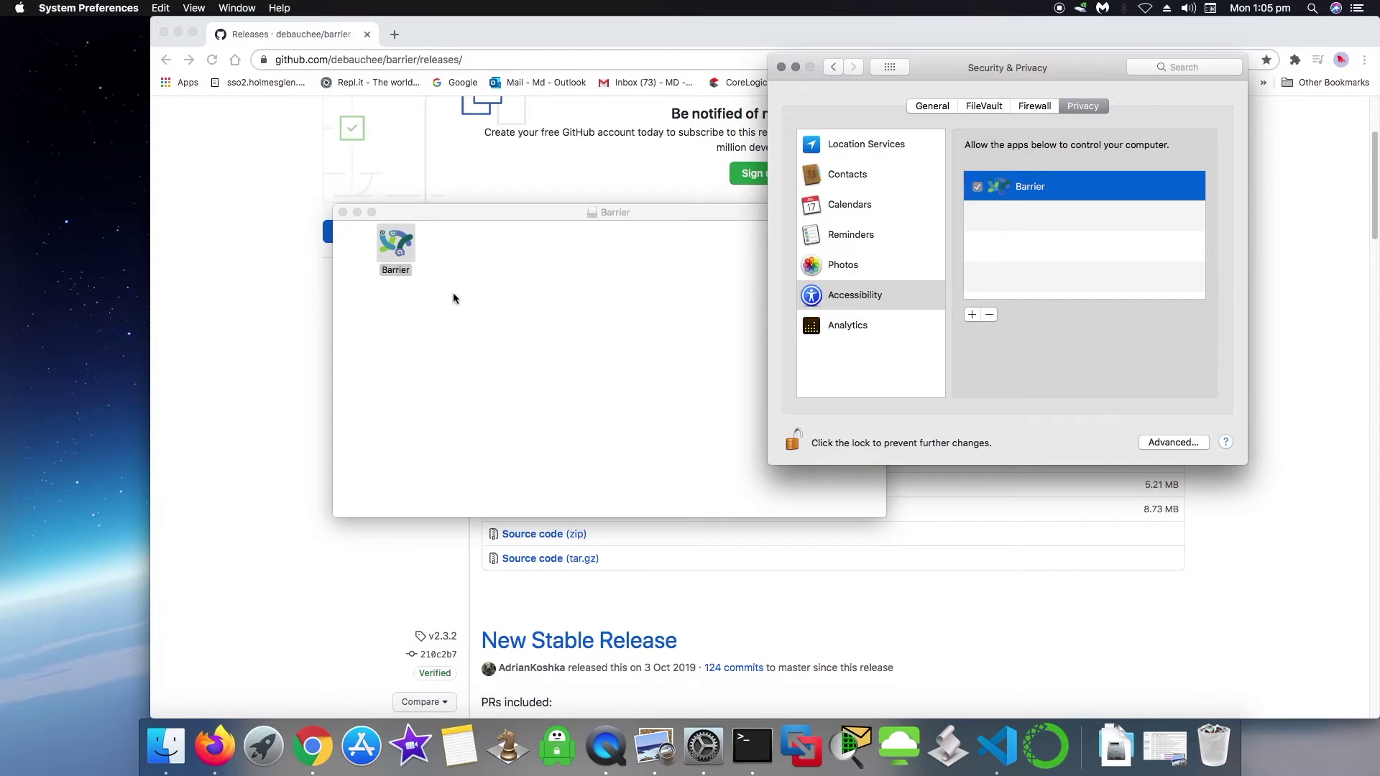
Launch Barrier from the disk image and continue past the setup's welcome page.
double_click(403, 240)
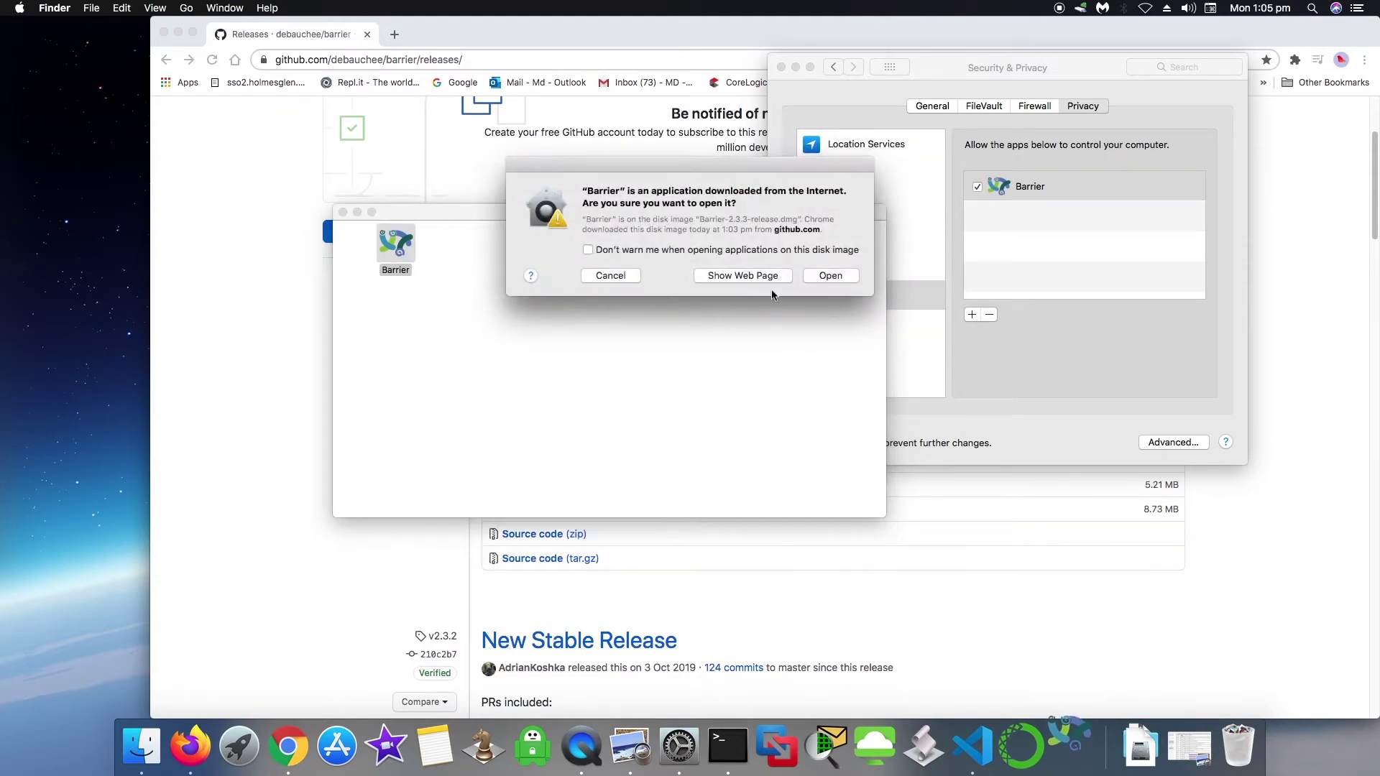
click(834, 276)
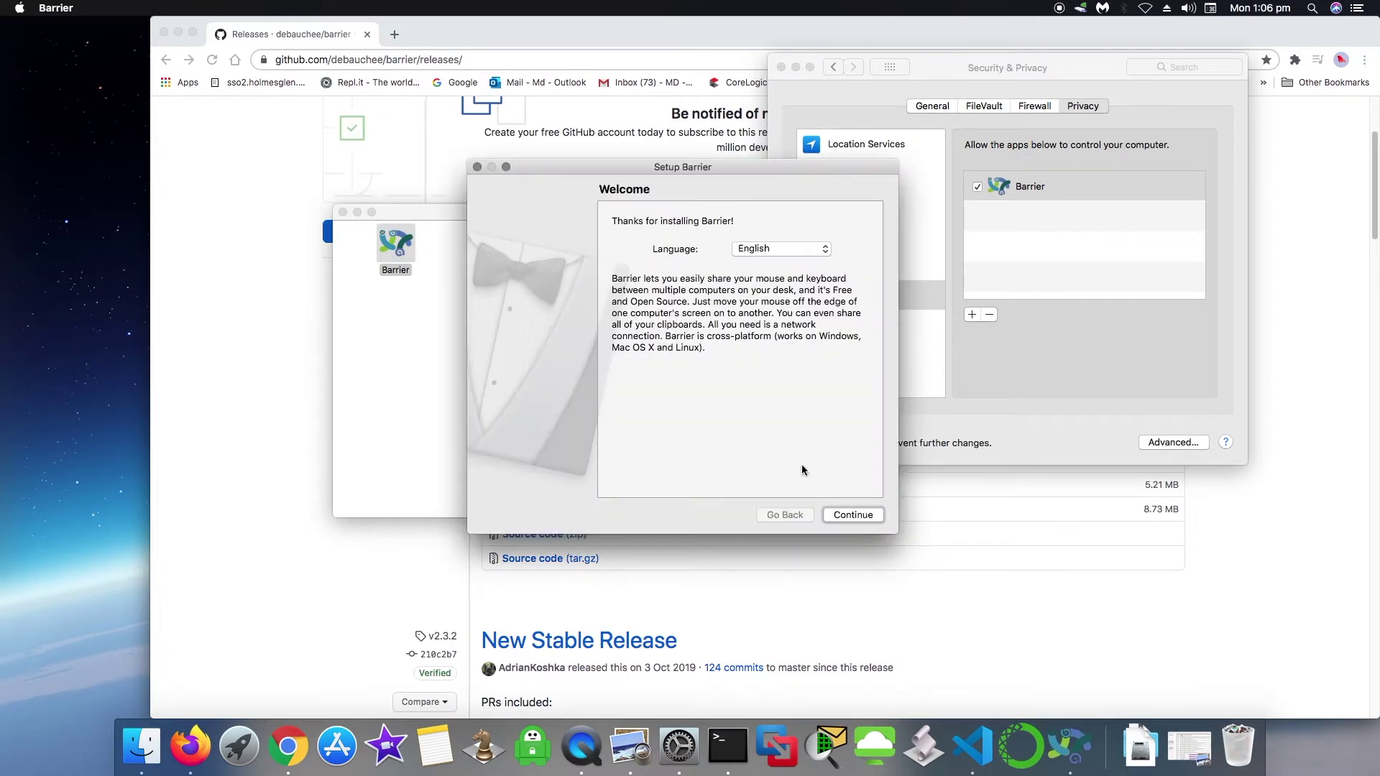
click(853, 515)
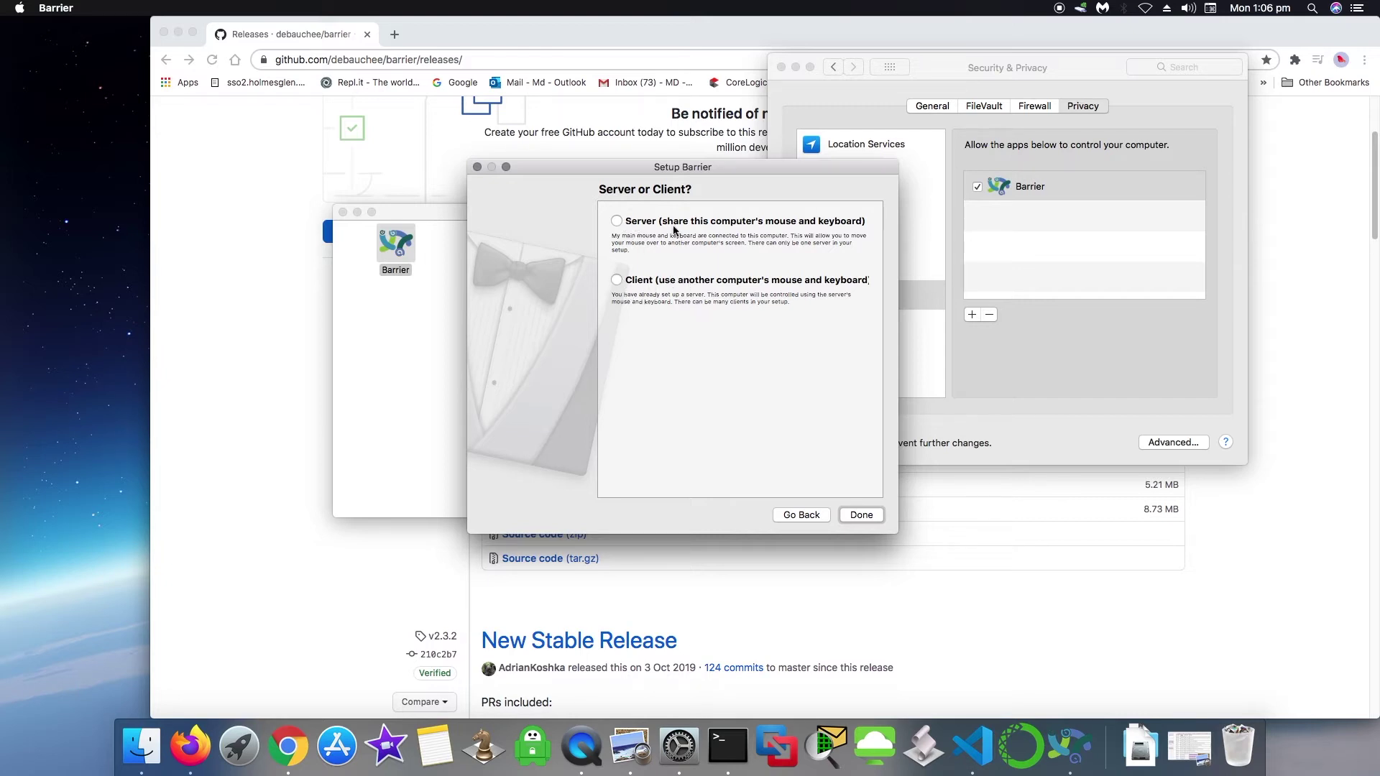
Set this computer up as the Barrier server and allow Barrier.app to accept incoming network connections.
click(618, 221)
click(617, 280)
click(618, 222)
click(859, 515)
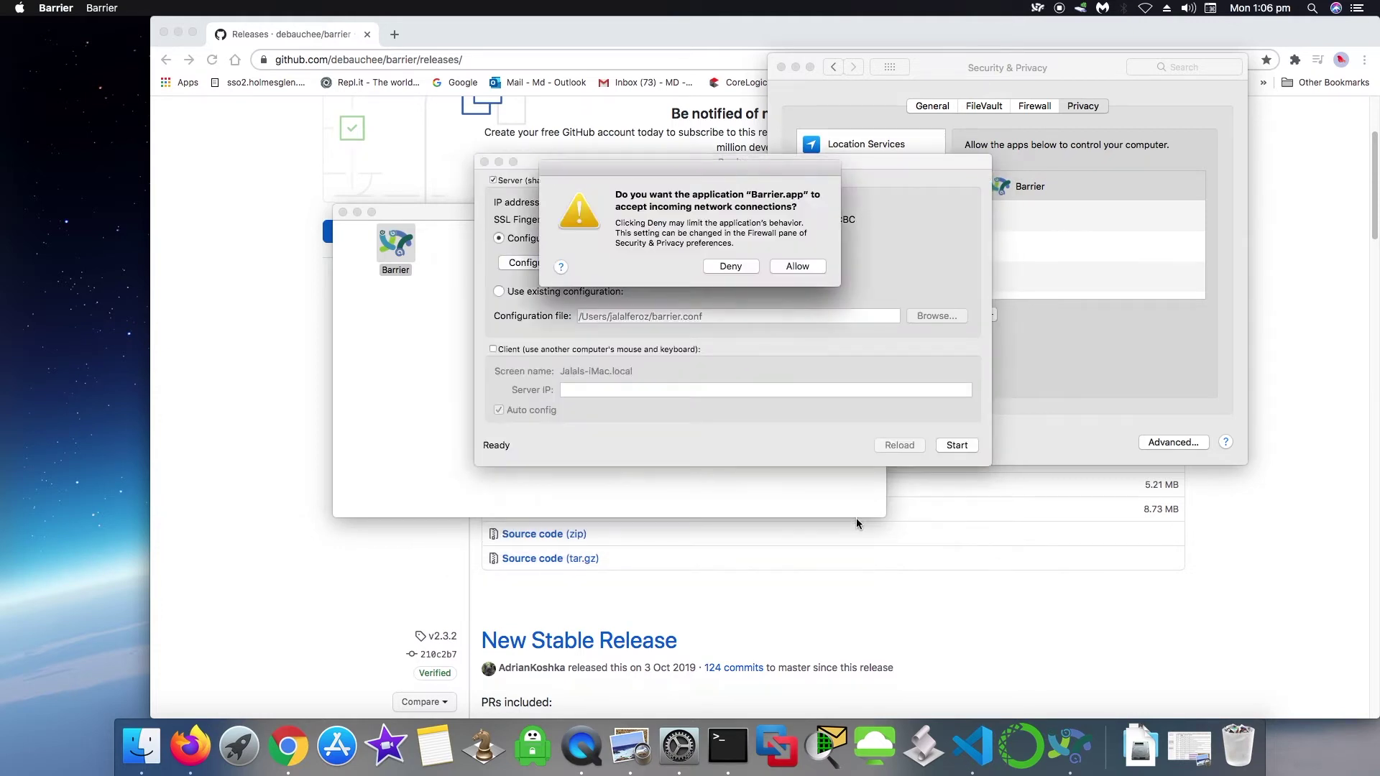
click(798, 266)
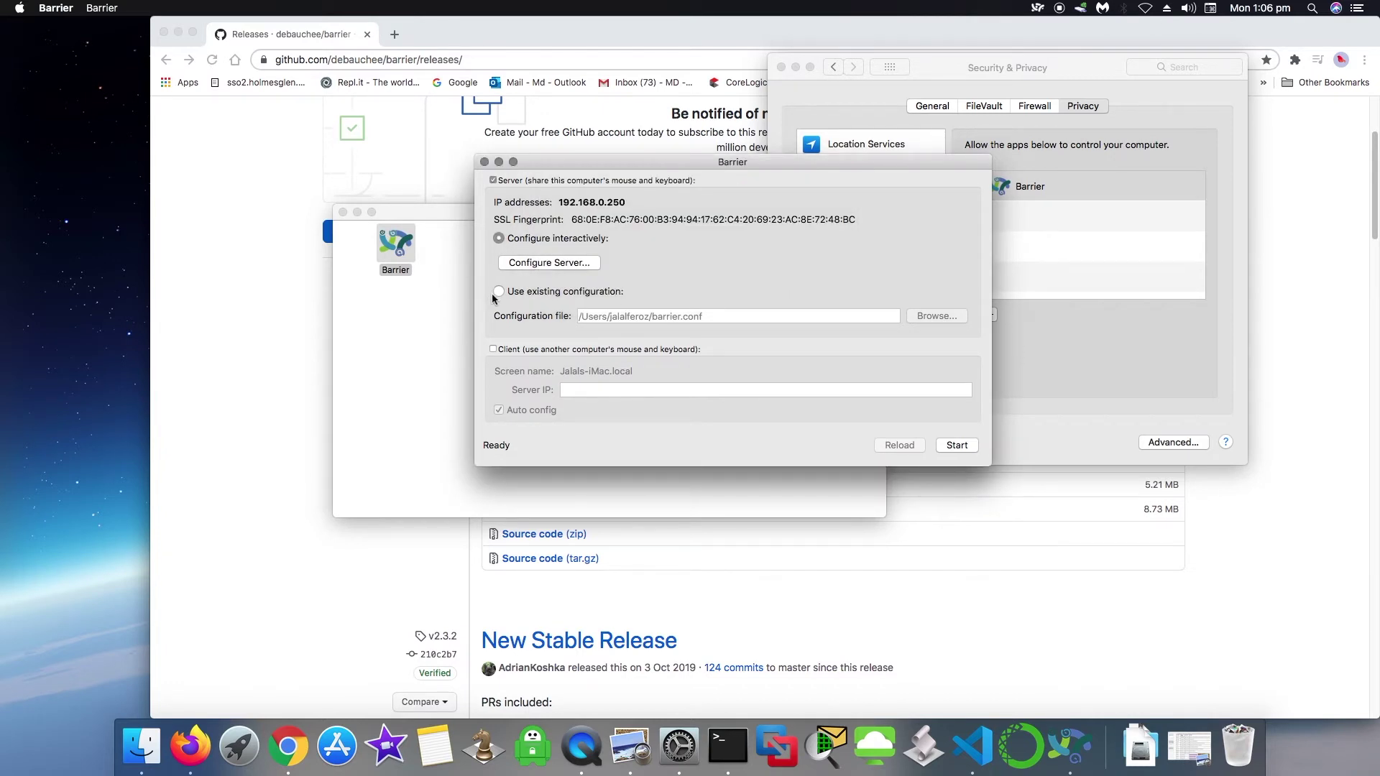
Start the Barrier server and allow the barriers process to accept incoming network connections.
click(960, 448)
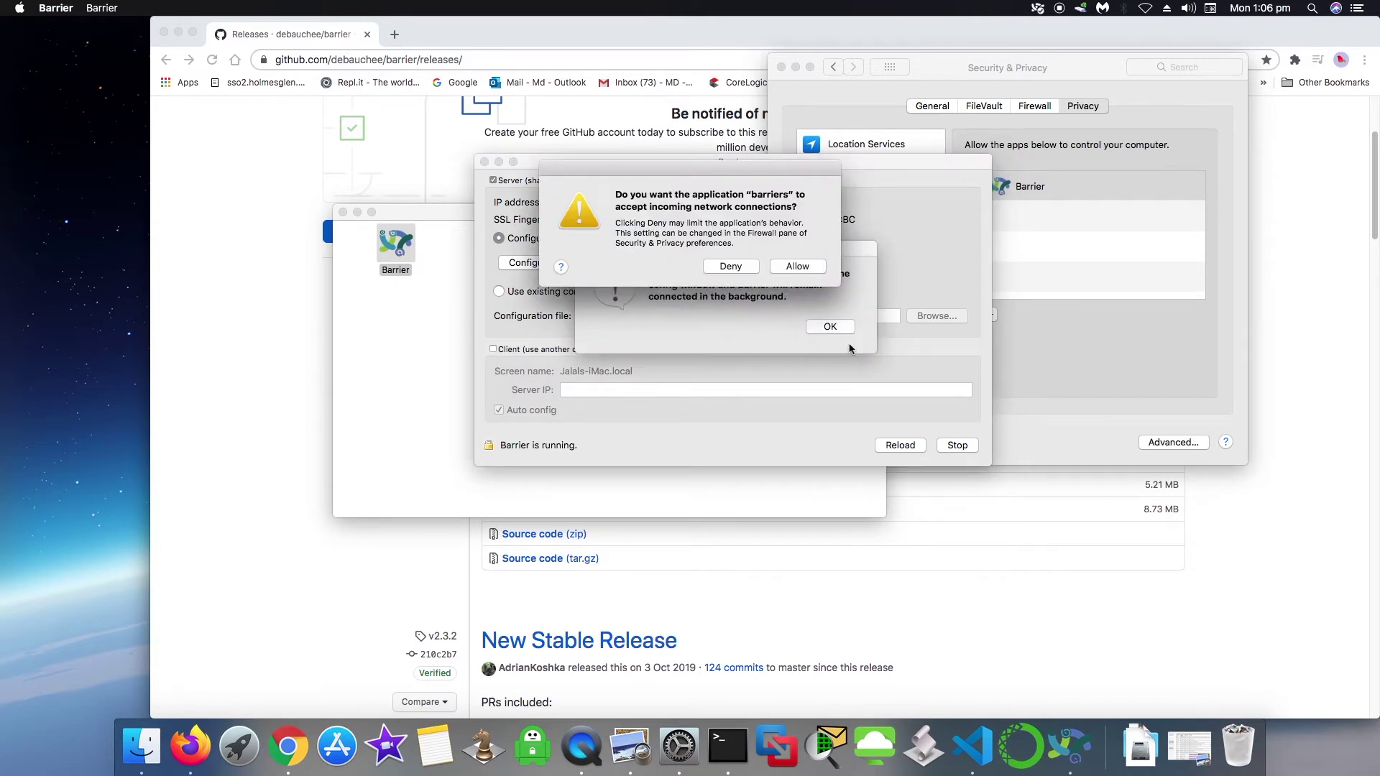
click(798, 266)
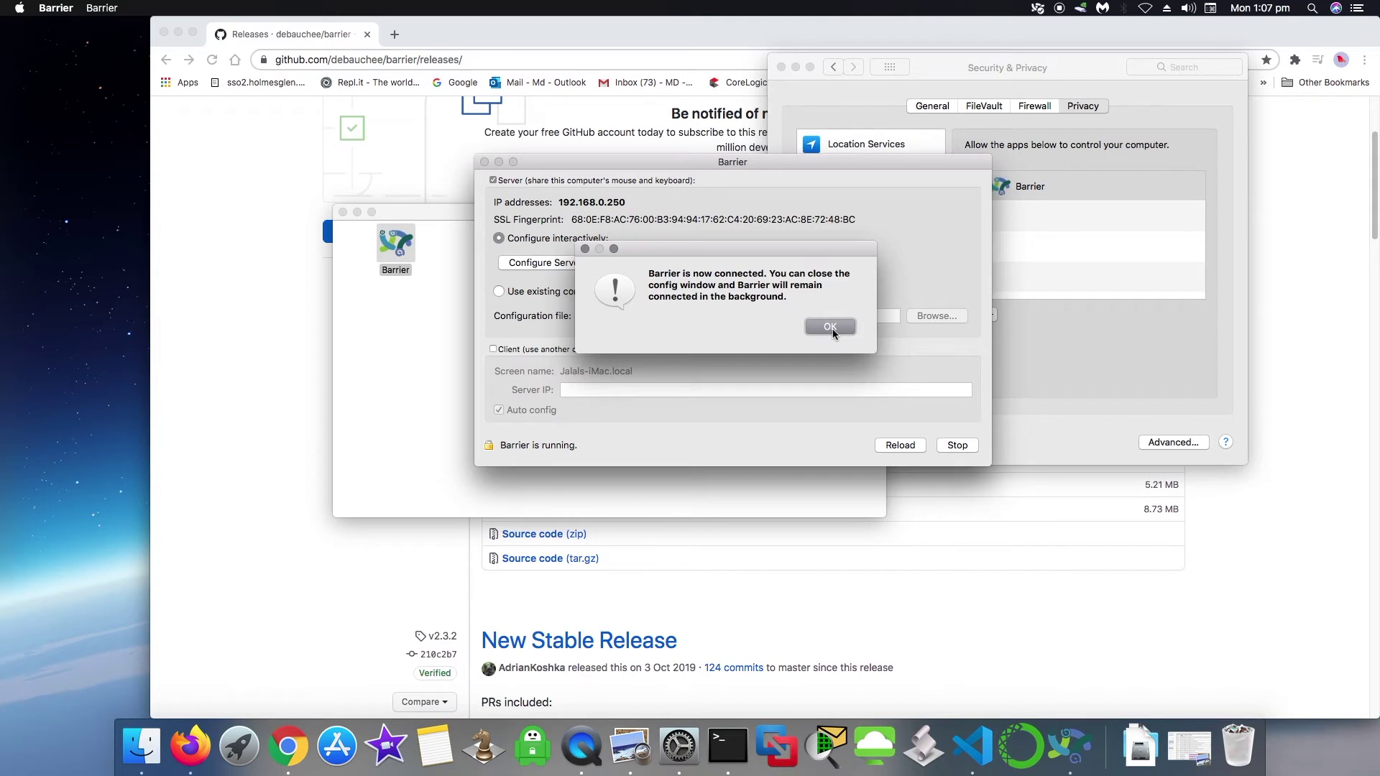
click(830, 327)
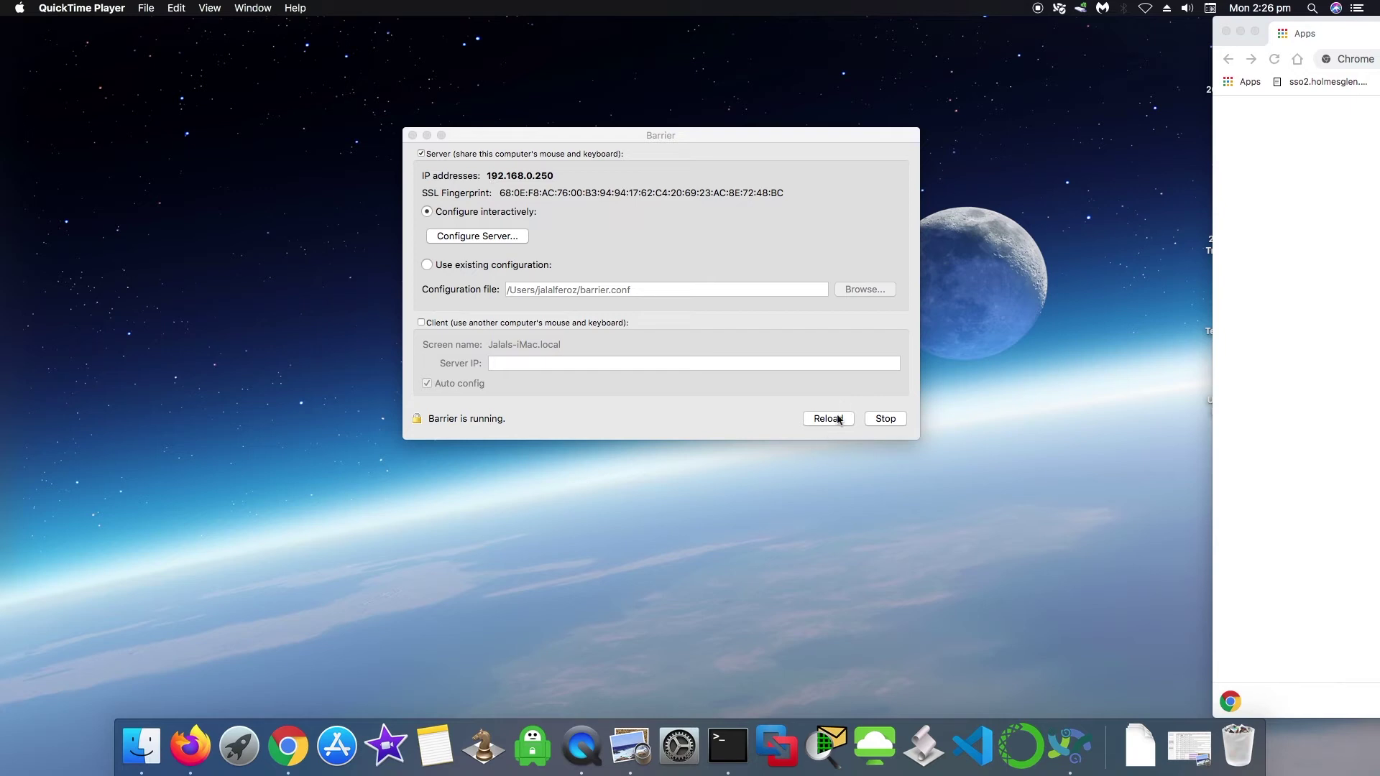
Add a new screen to the server configuration grid, directly left of the iMac's screen.
click(503, 240)
click(508, 240)
click(891, 165)
drag(891, 165, 569, 304)
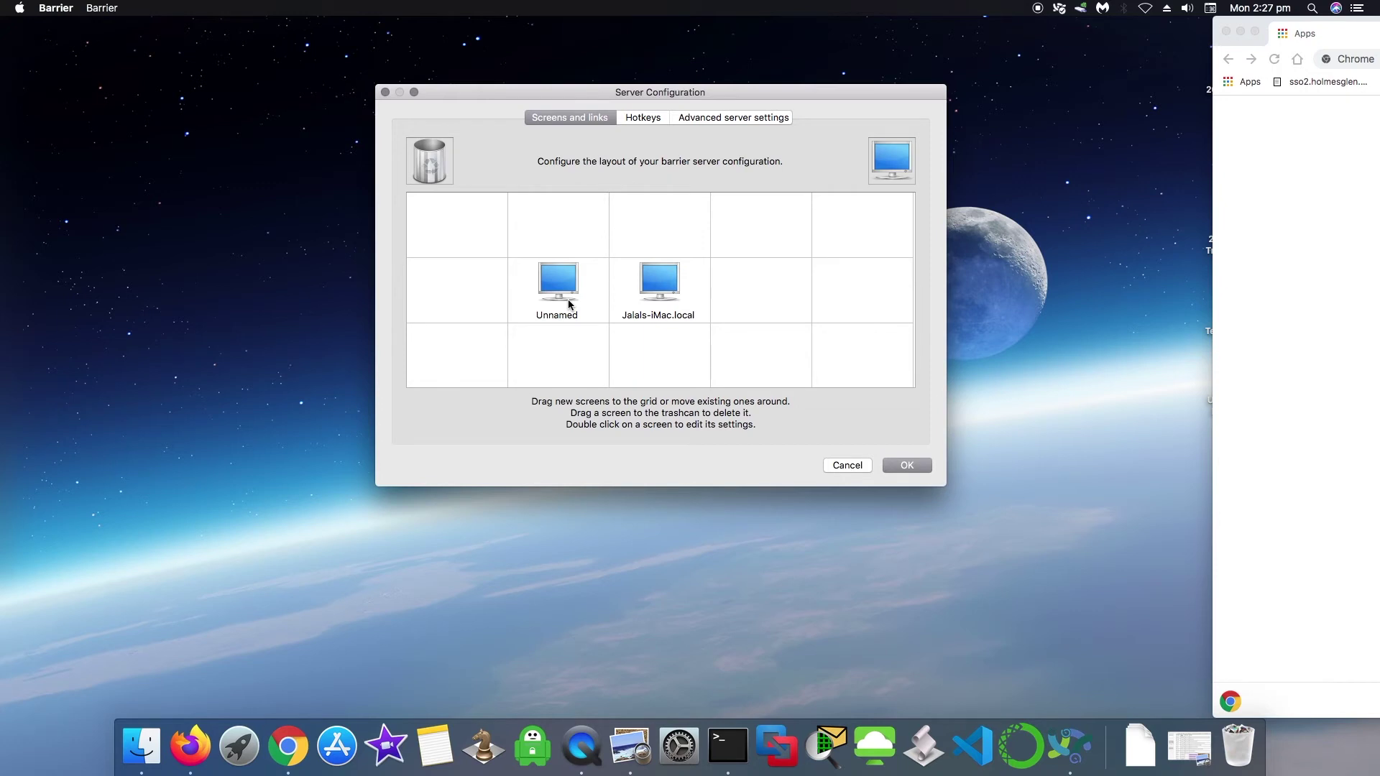
Name the new screen WIN-709HVC8A954 and save the server configuration.
click(568, 304)
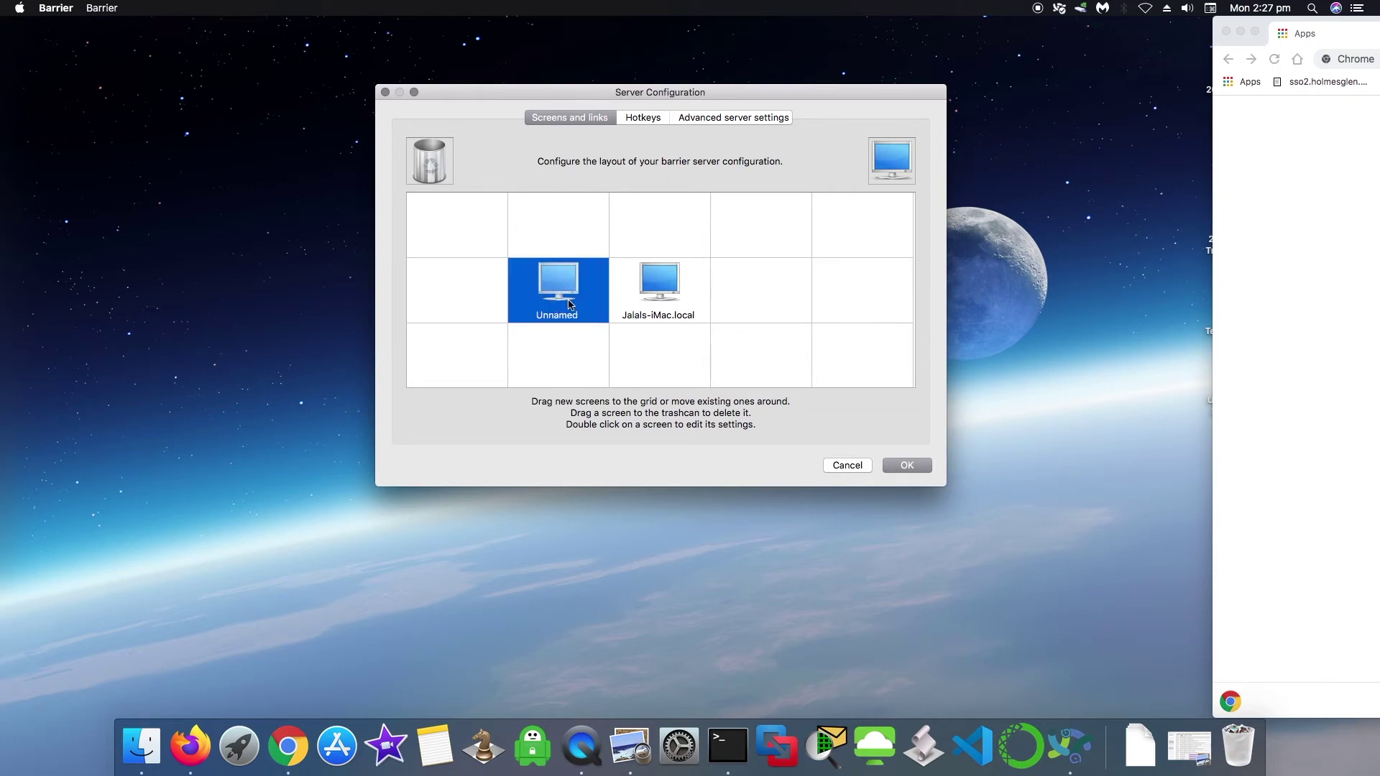
double_click(568, 304)
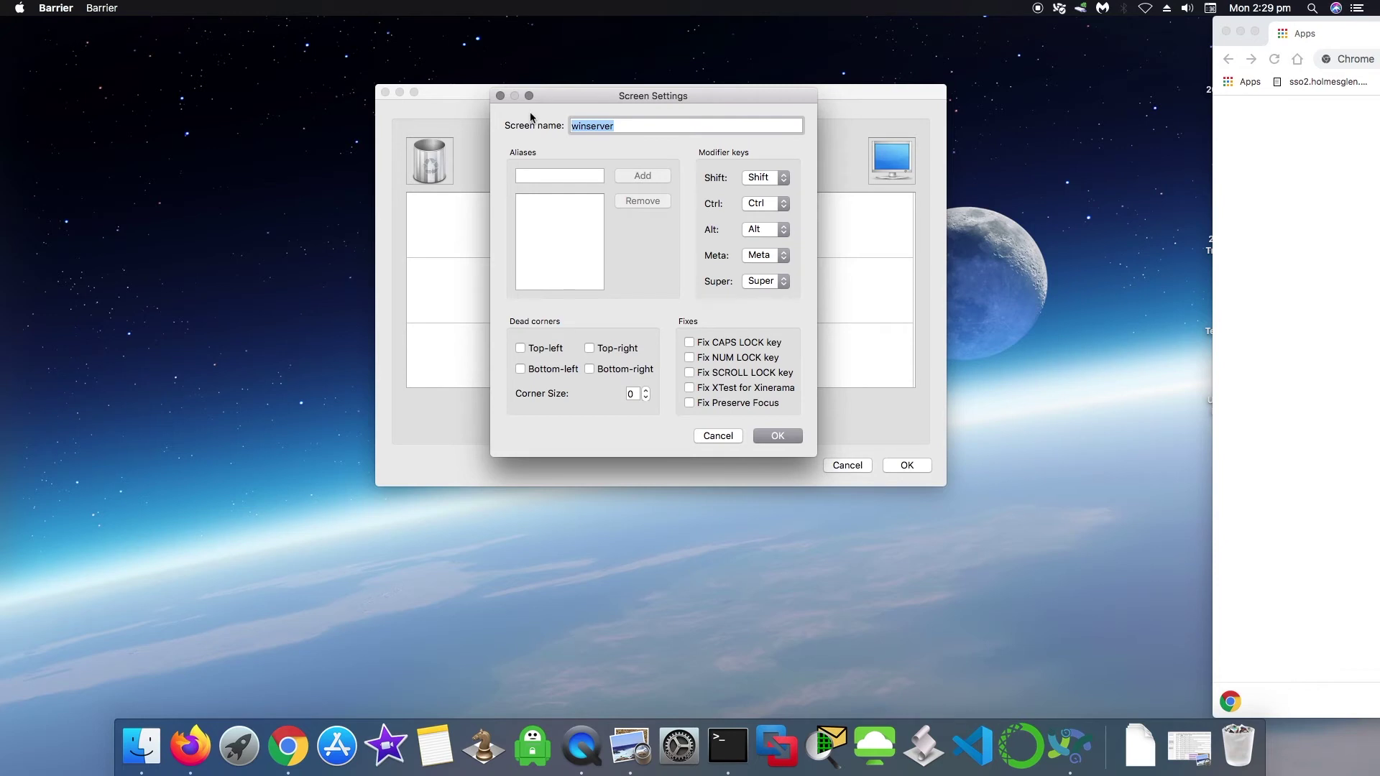
text(WIN-709HVC8A954)
click(794, 435)
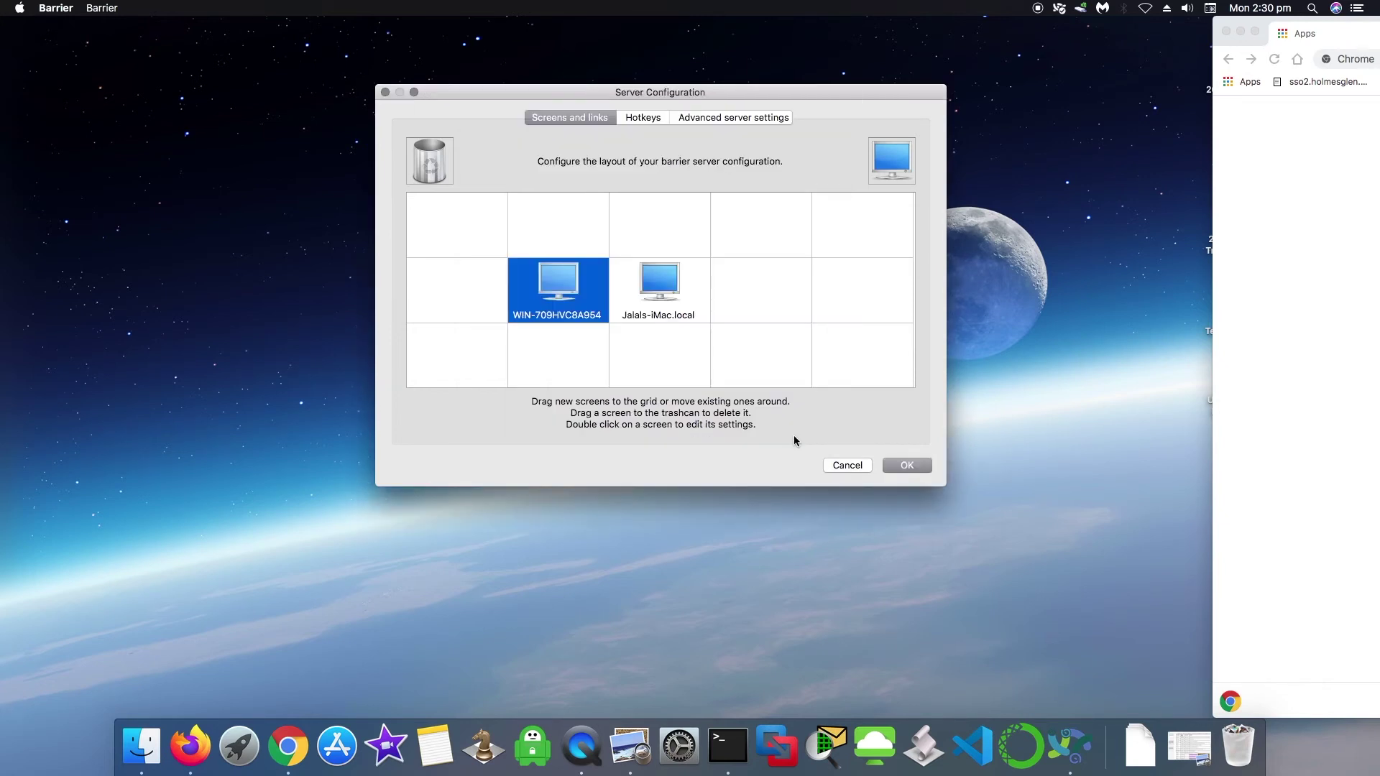
click(907, 466)
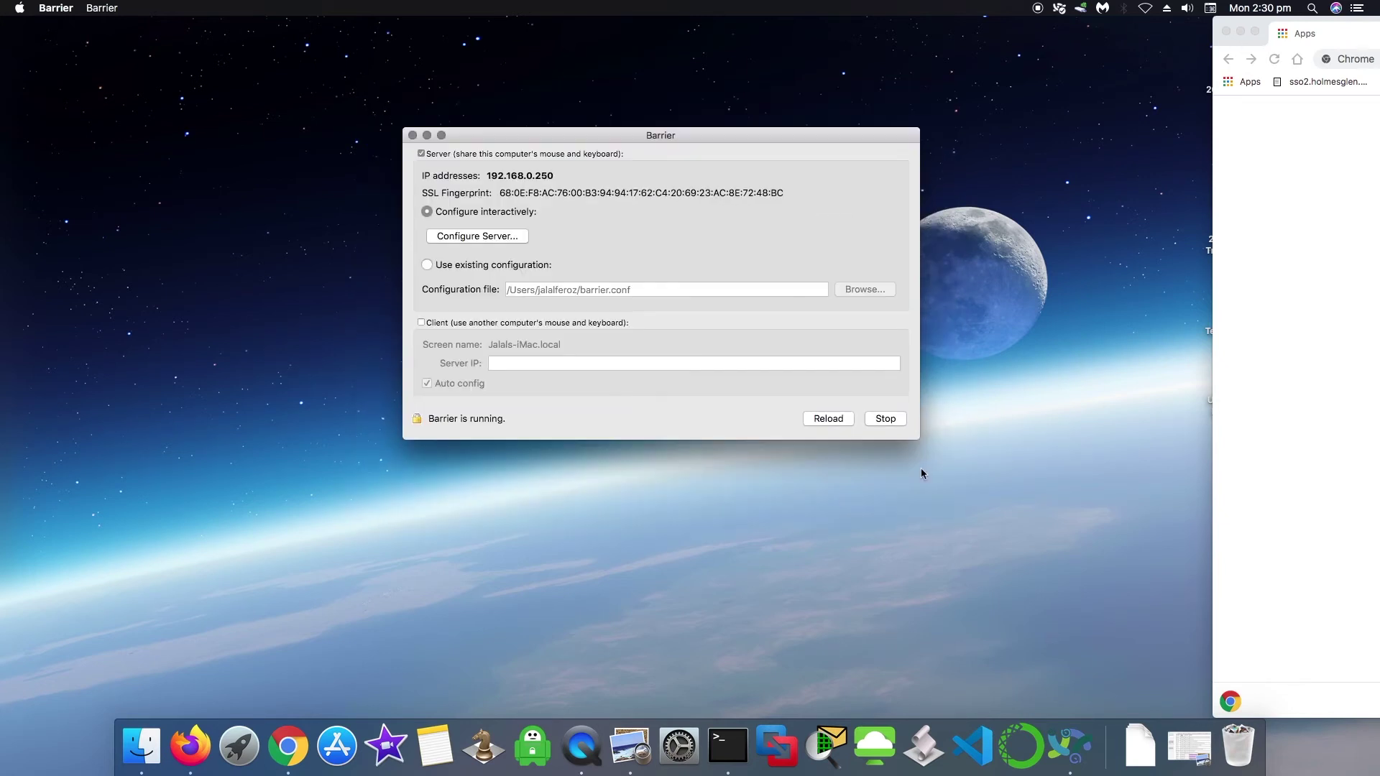
Reload the Barrier server and bring up the Barrier window on the Windows Server laptop.
click(827, 420)
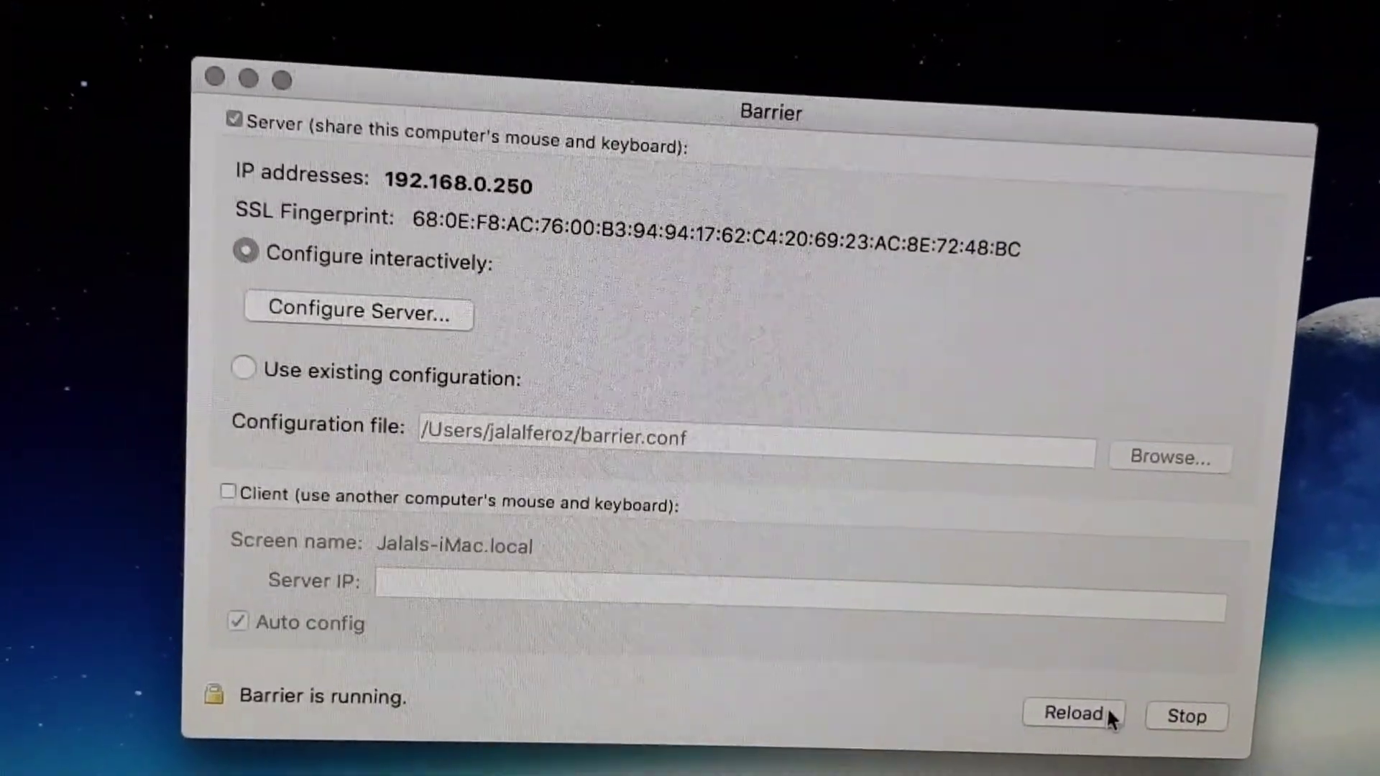
click(1107, 712)
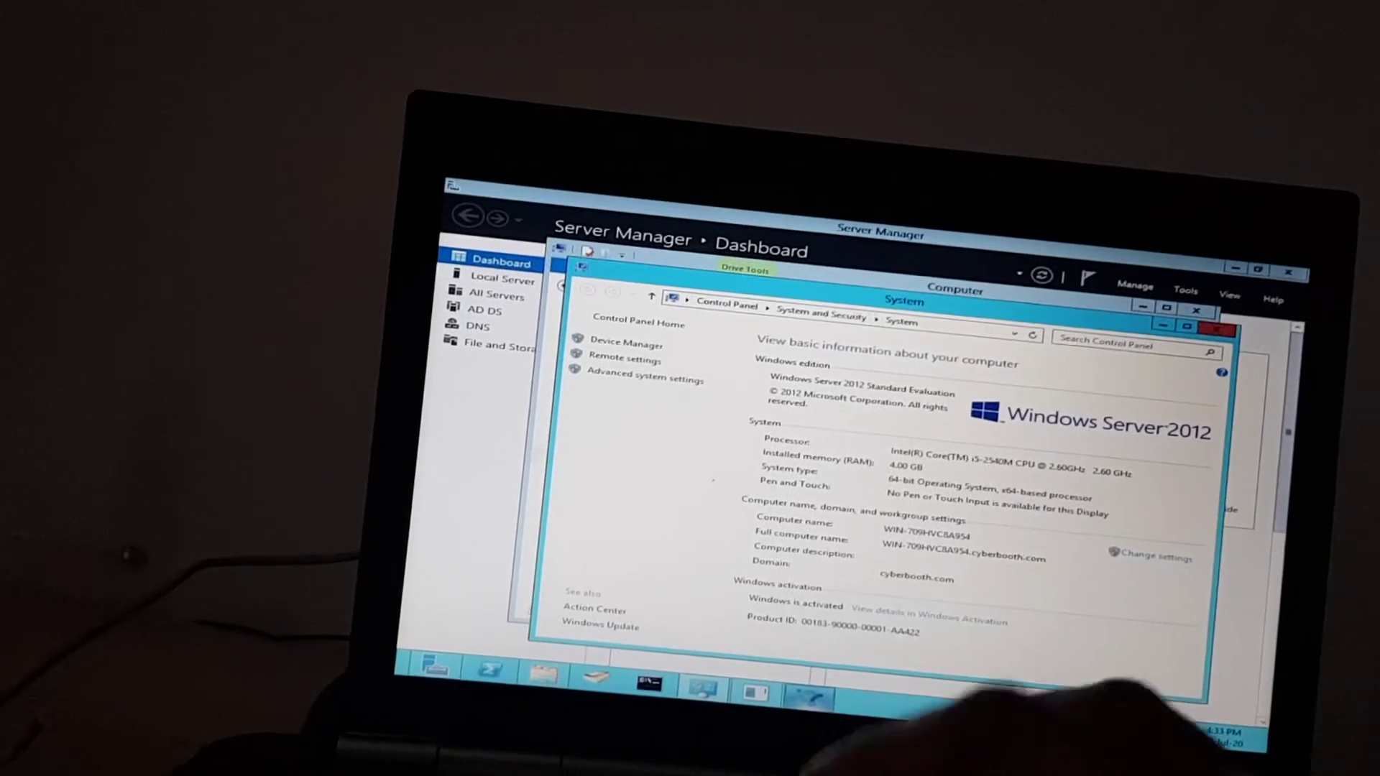
click(809, 697)
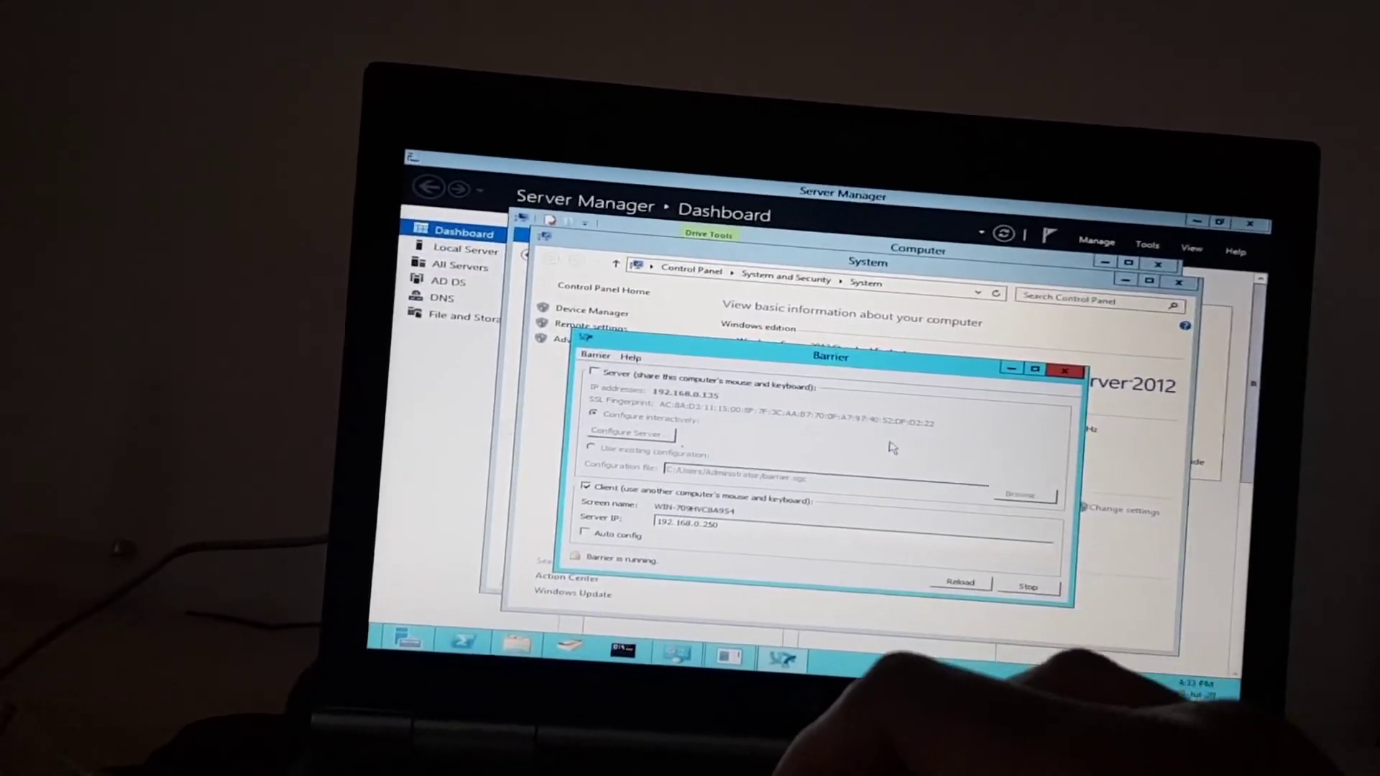